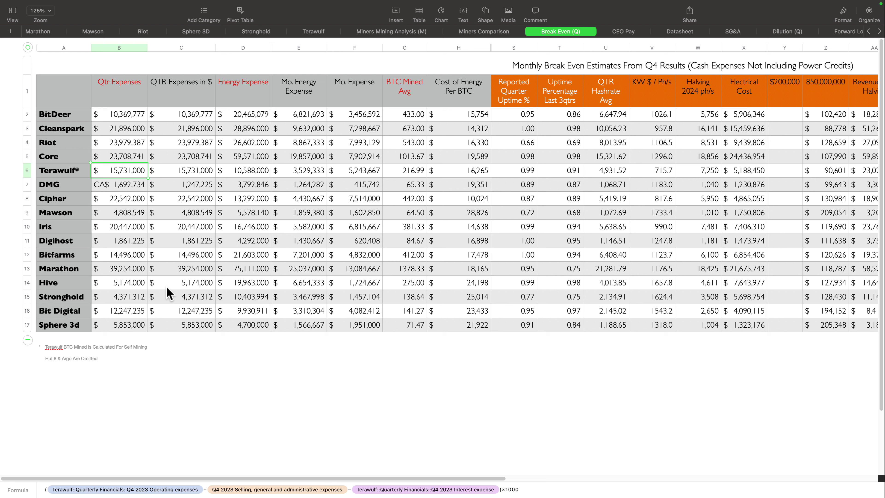
# Step: Inspect the Qtr Expenses formulas for BitDeer and Cleanspark and DMG's currency conversion under QTR Expenses in $
pyautogui.click(130, 104)
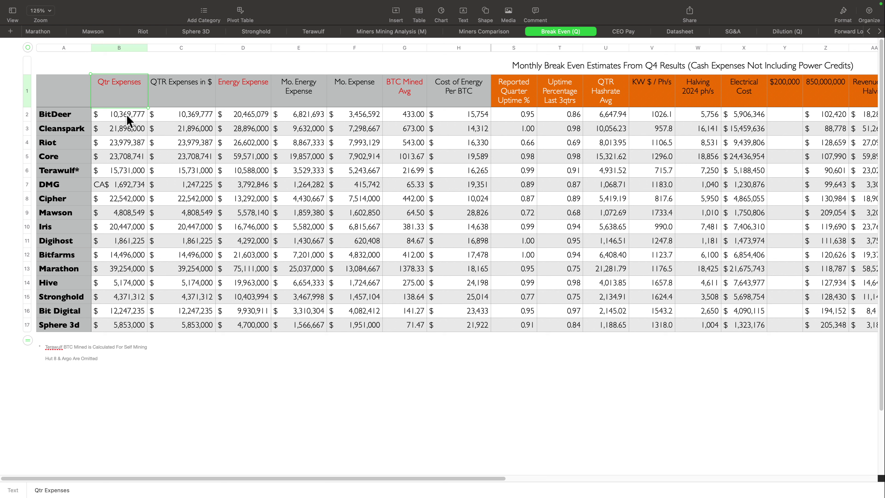
pyautogui.click(126, 115)
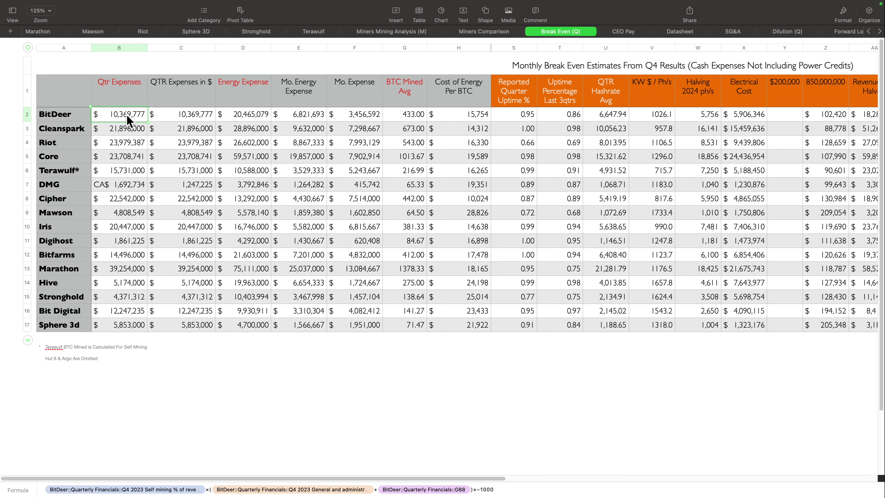
pyautogui.doubleClick(126, 115)
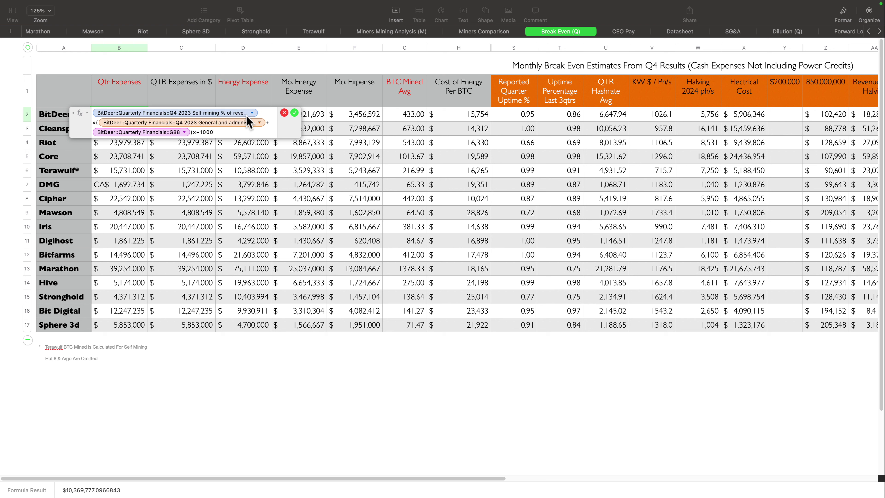
pyautogui.click(294, 112)
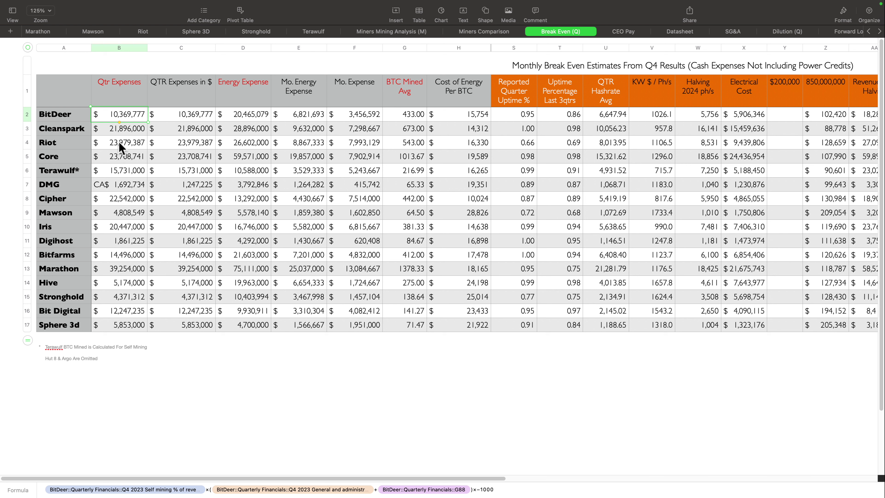
pyautogui.click(124, 130)
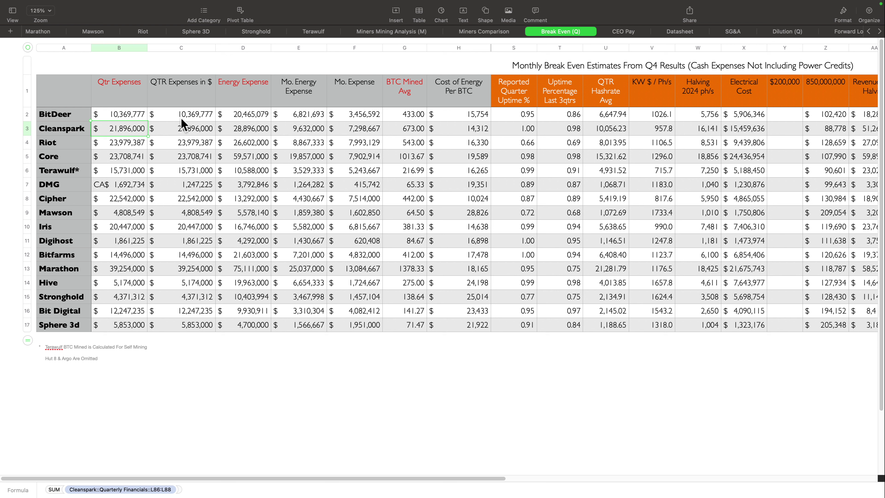
pyautogui.click(190, 191)
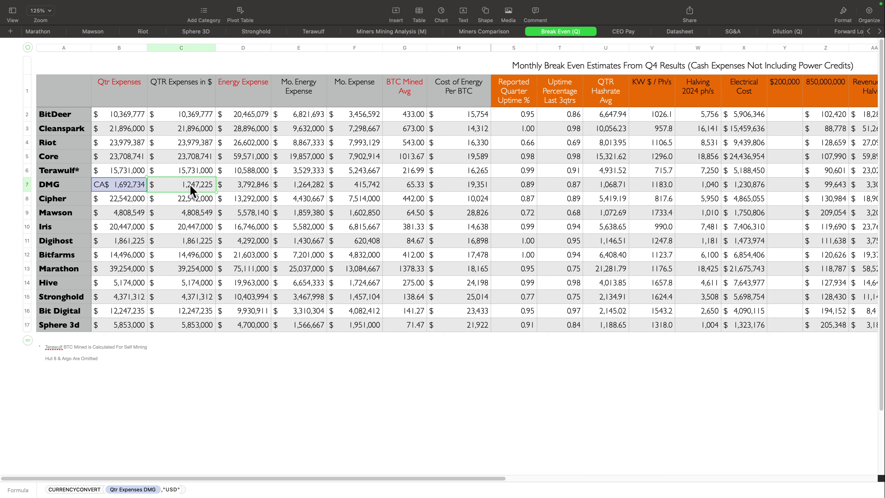
pyautogui.click(197, 99)
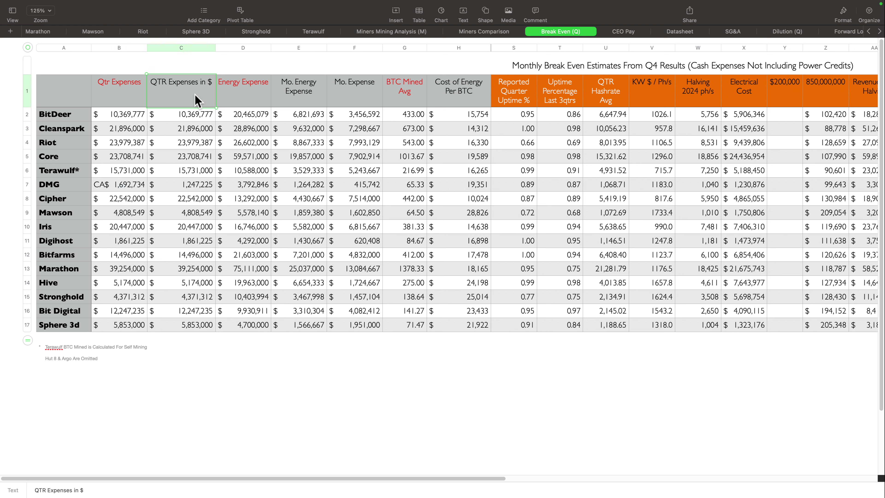
# Step: Check BitDeer's Energy Expense formula and trace Riot's to its source cell in Riot's Quarterly Financials, leaving the formulas as they are
pyautogui.click(249, 99)
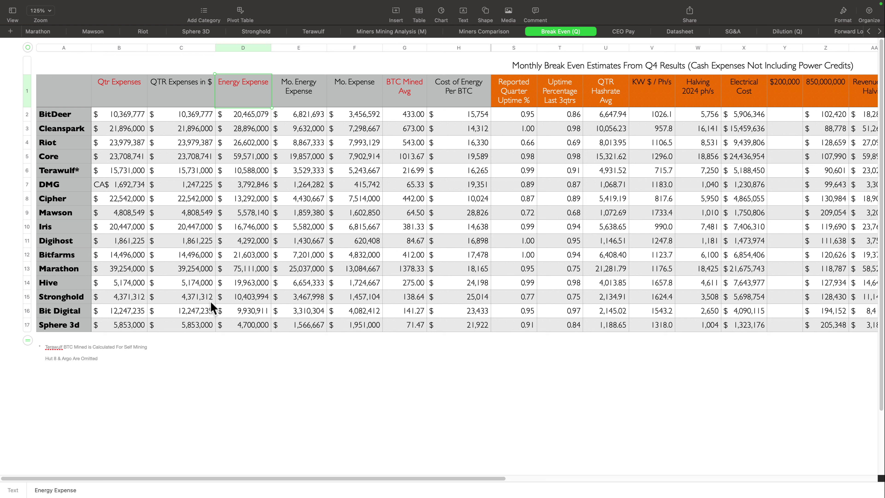
pyautogui.click(242, 116)
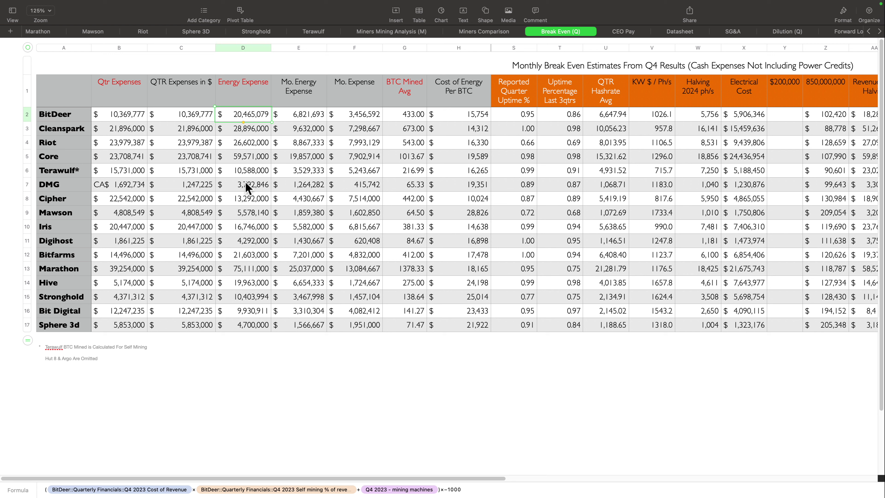
pyautogui.click(249, 141)
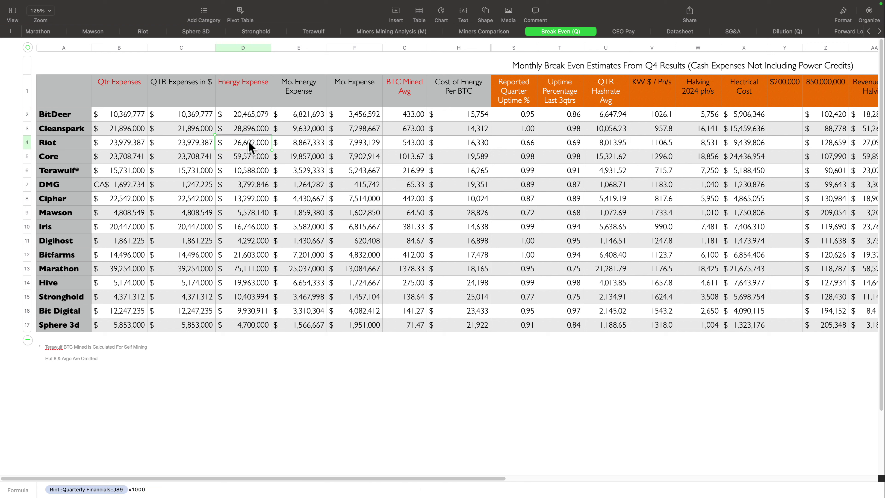
pyautogui.doubleClick(249, 144)
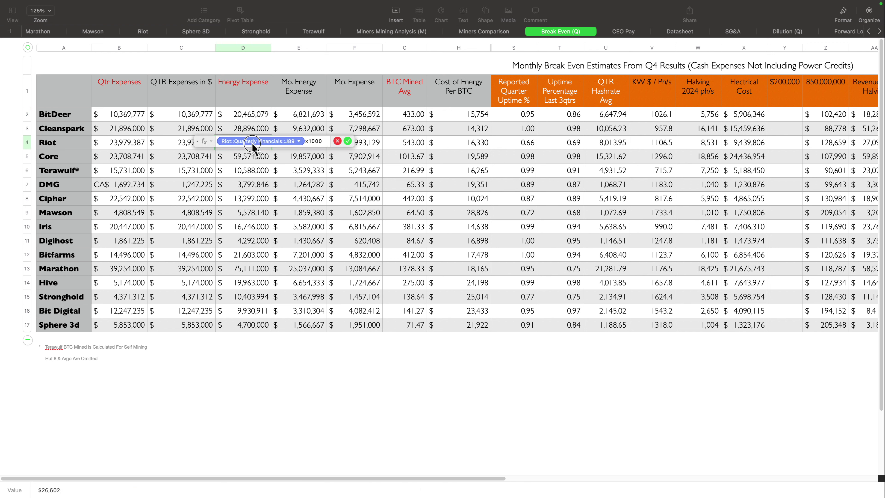
pyautogui.click(252, 142)
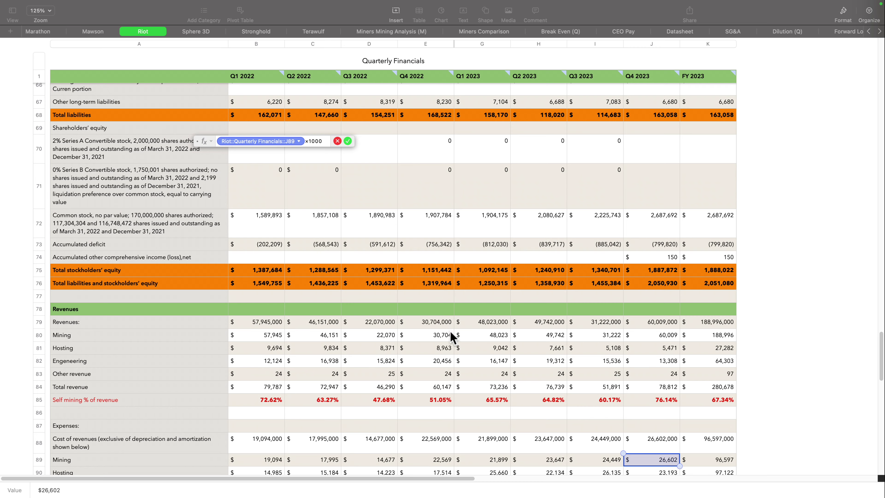
pyautogui.scroll(-2, 453, 335)
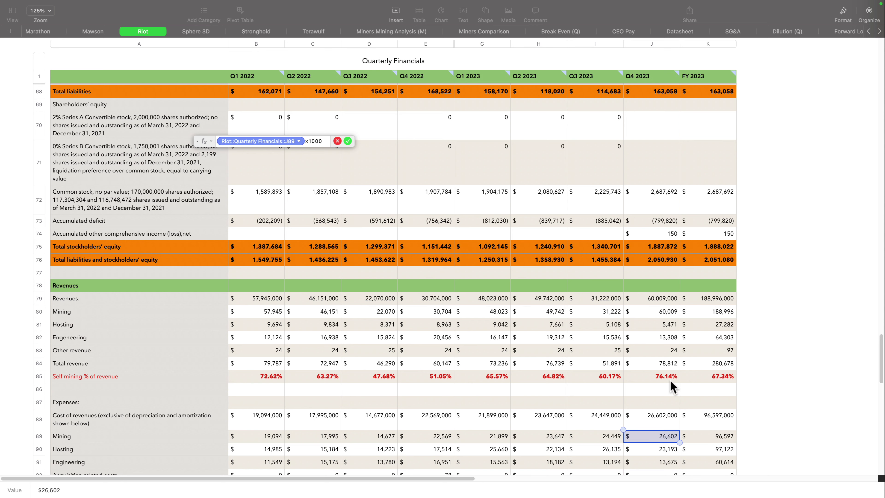
pyautogui.click(352, 141)
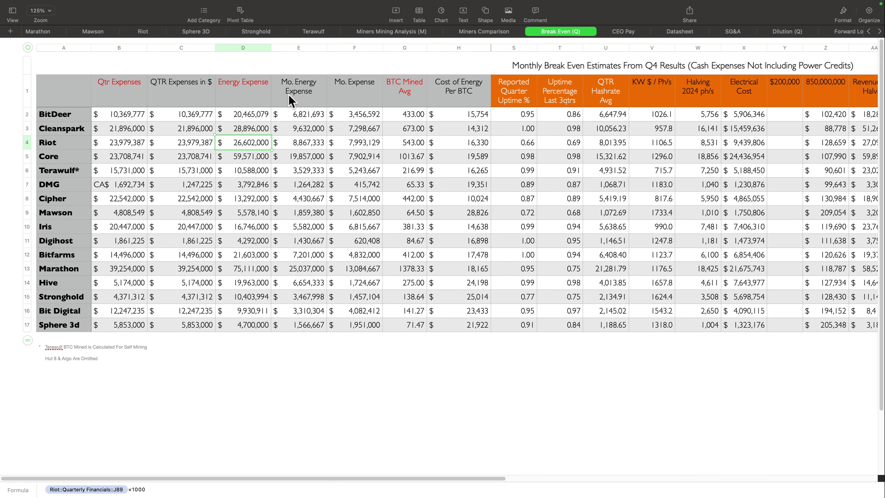
# Step: Inspect BitDeer's formulas for monthly energy expense, monthly expense, average BTC mined and cost of energy per BTC
pyautogui.click(302, 120)
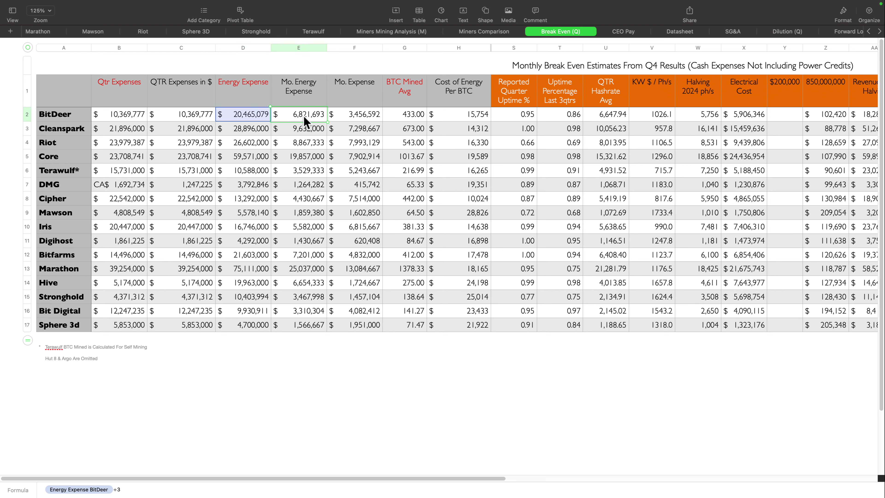
pyautogui.click(360, 114)
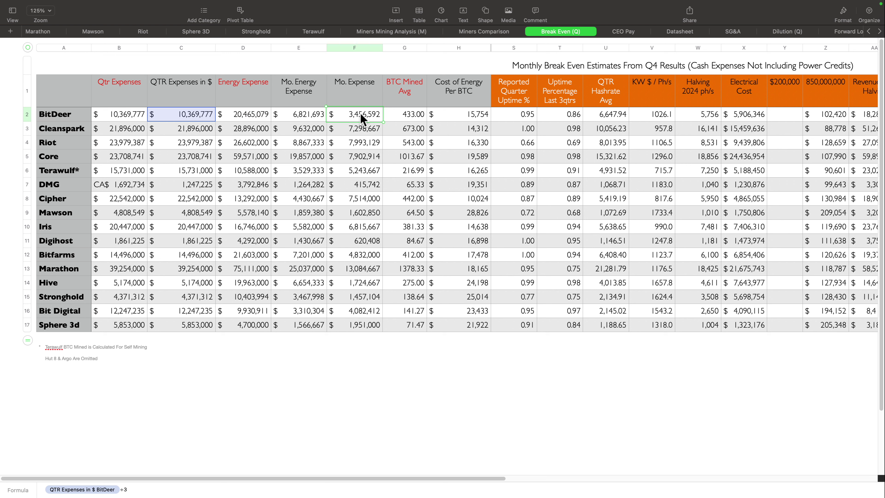
pyautogui.click(393, 84)
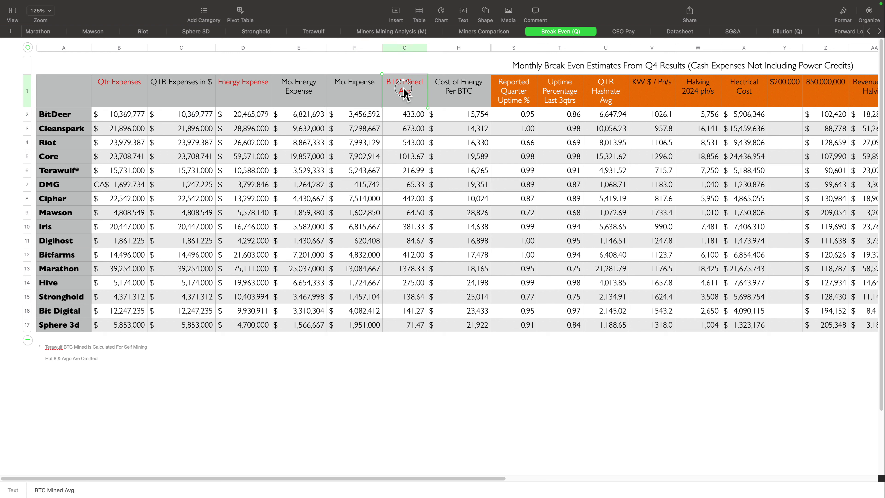
pyautogui.click(404, 115)
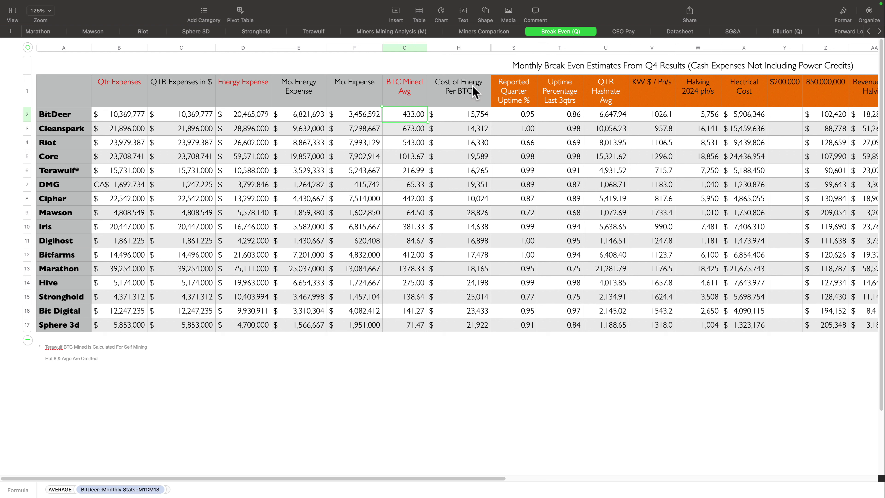
pyautogui.click(465, 118)
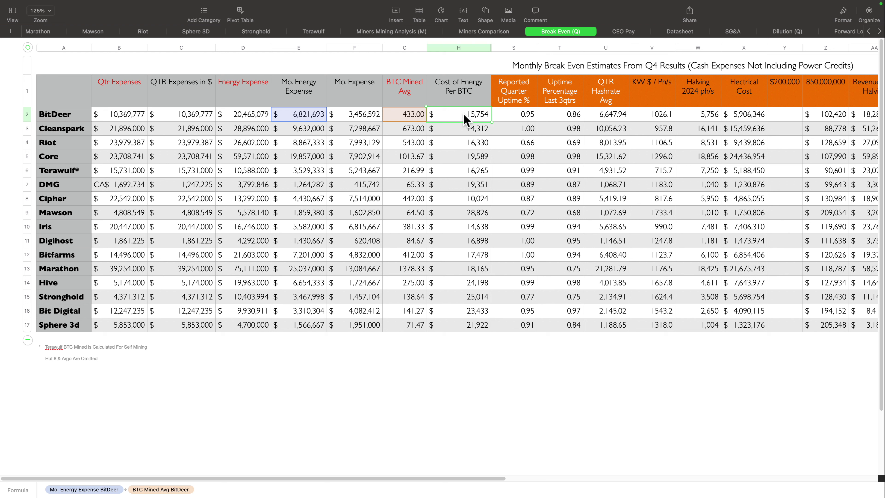
# Step: Inspect BitDeer's formulas for reported quarter uptime, uptime over the last three quarters and average quarterly hashrate
pyautogui.click(521, 95)
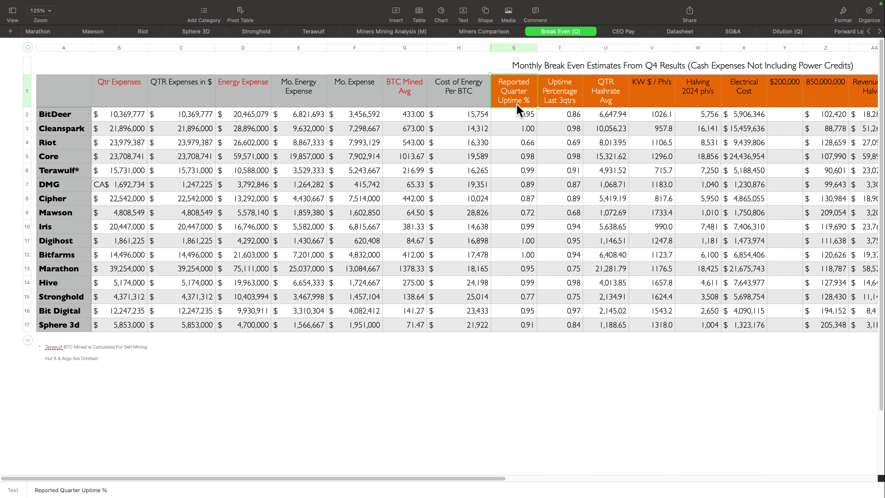
pyautogui.click(516, 114)
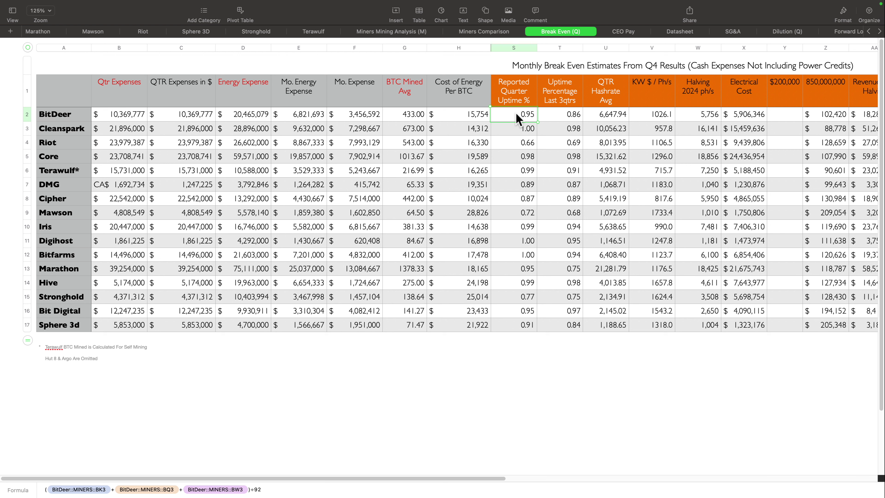
pyautogui.click(572, 117)
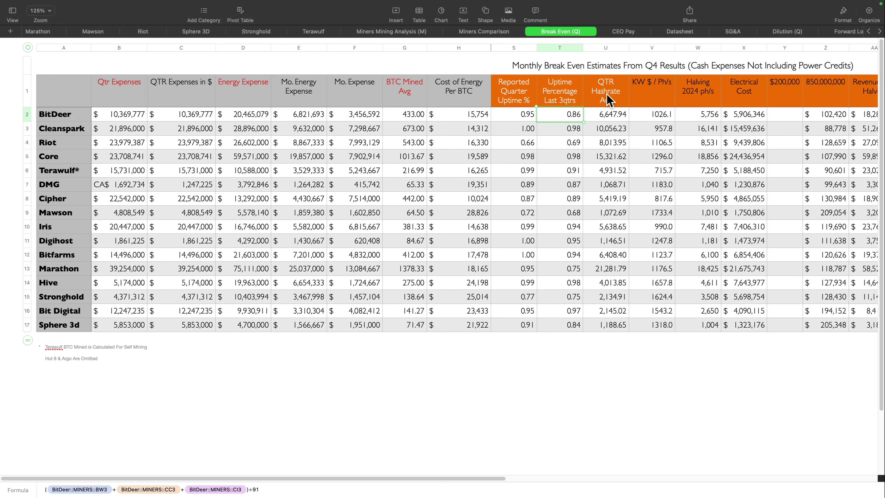
pyautogui.click(607, 115)
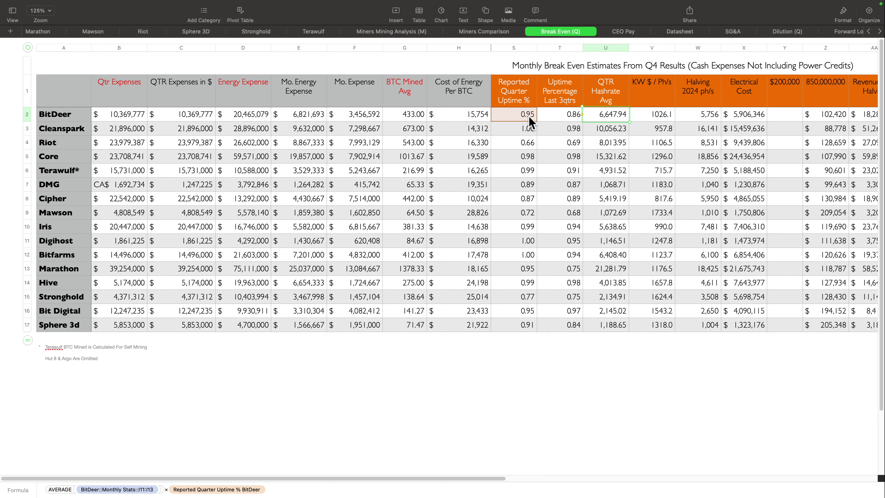
# Step: Inspect BitDeer's formulas for KW $ / Ph/s, Halving 2024 ph/s and Electrical Cost
pyautogui.click(653, 116)
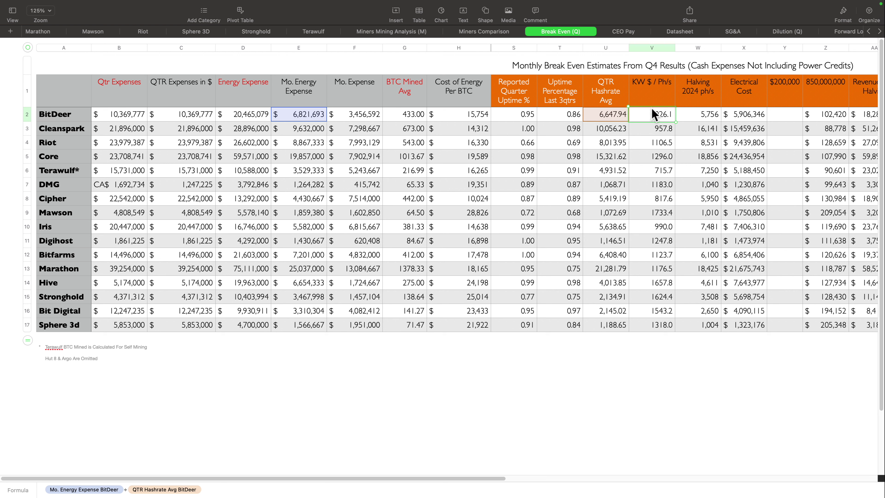
pyautogui.click(693, 101)
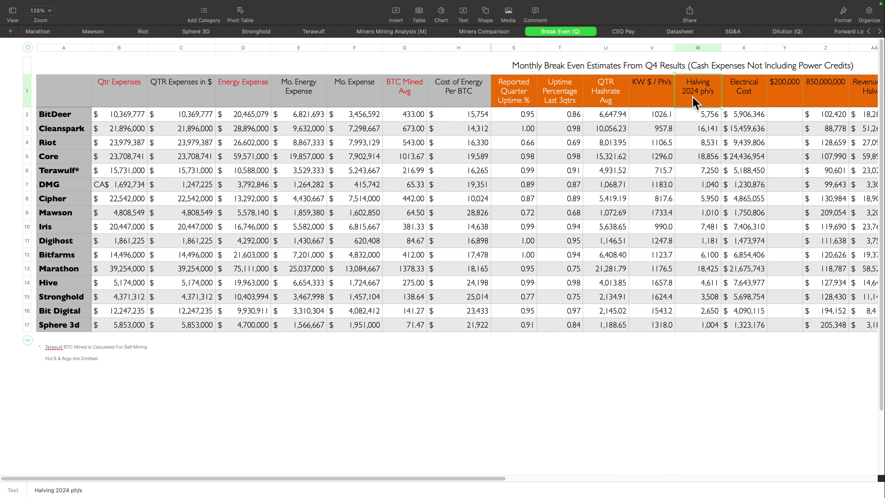
pyautogui.click(694, 119)
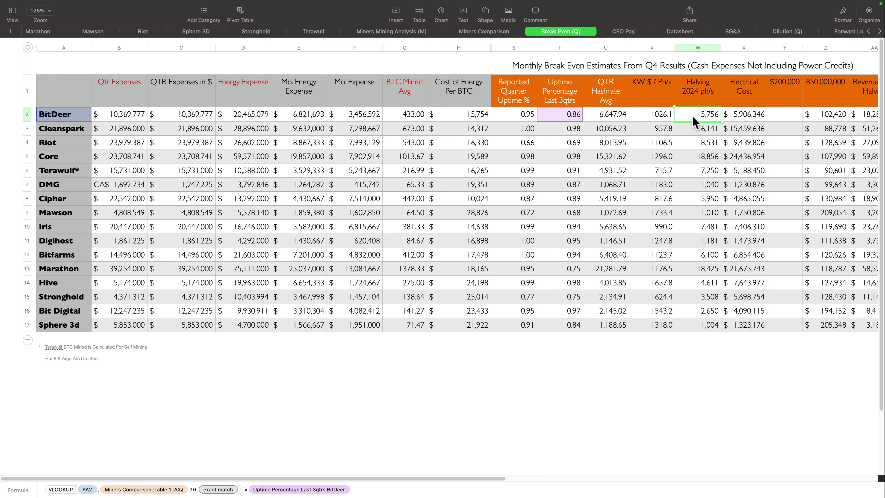
pyautogui.click(747, 119)
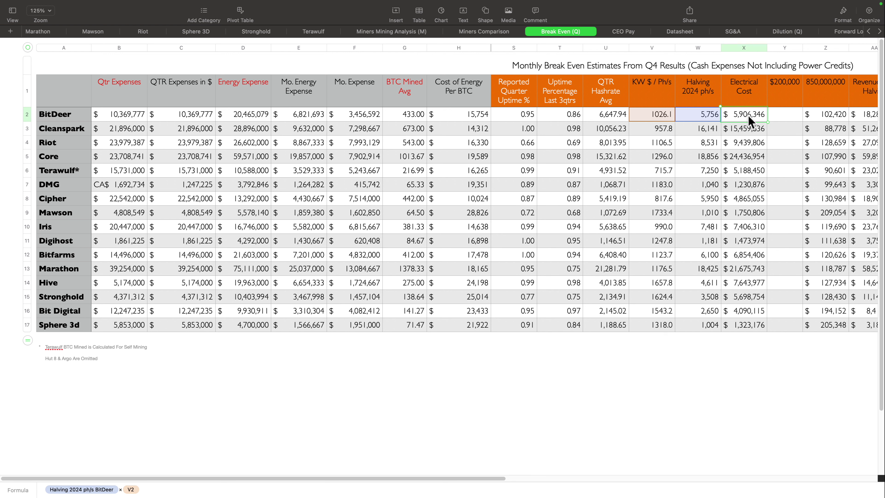
# Step: Set the price assumption in header cell Y1 to $70,000
pyautogui.hscroll(2, 728, 115)
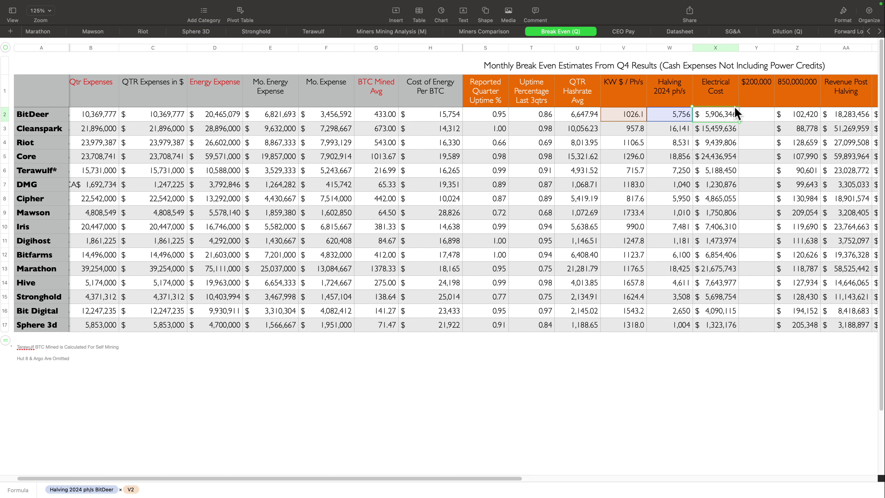
pyautogui.click(745, 91)
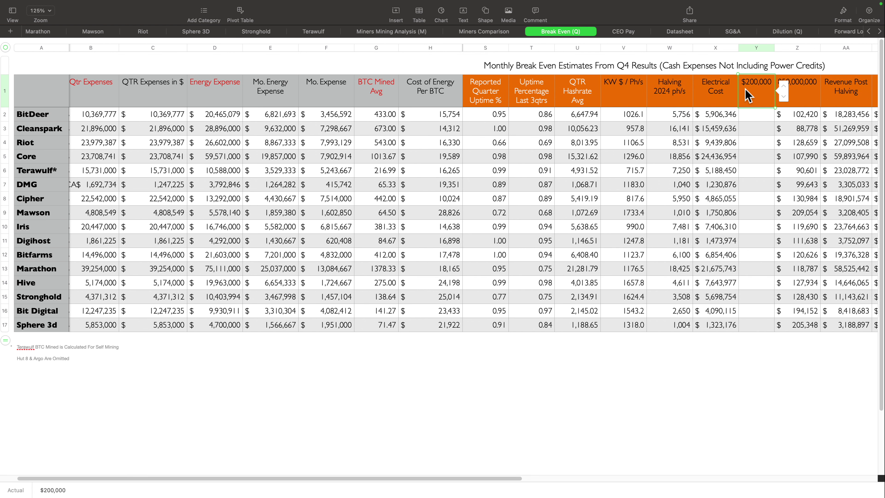
pyautogui.write('71')
pyautogui.press('BackSpace')
pyautogui.write('0000')
pyautogui.press('Return')
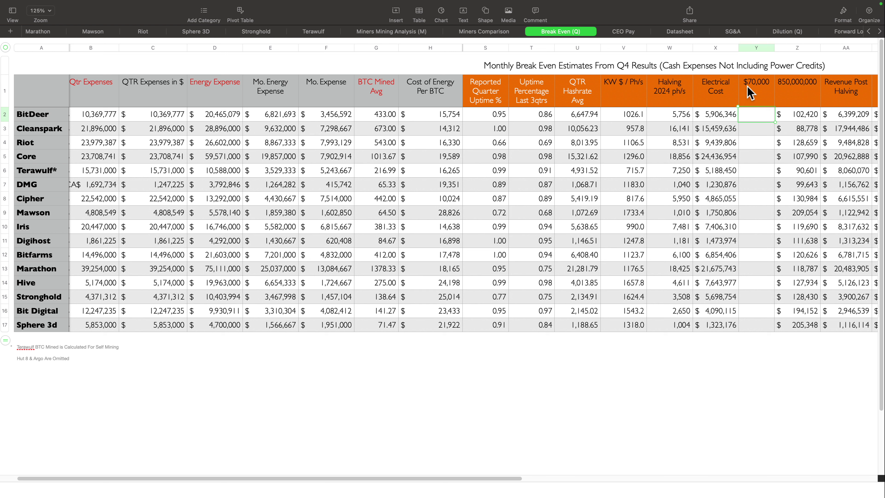
# Step: Set the assumption in header cell Z1 to 600,000,000
pyautogui.click(804, 91)
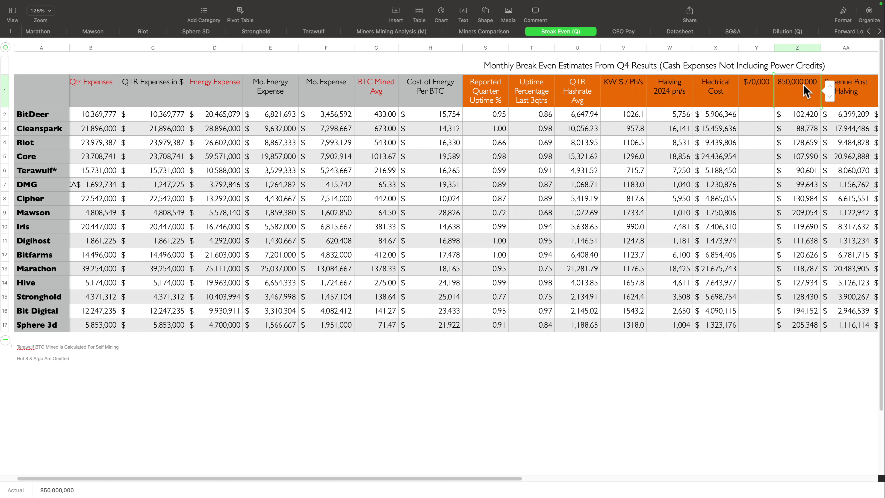
pyautogui.write('600000000')
pyautogui.press('Return')
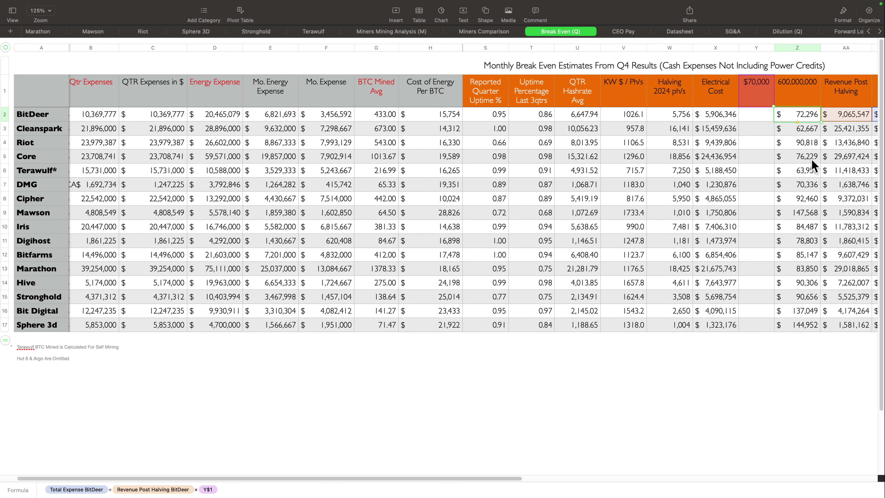
# Step: Inspect BitDeer's break-even formula in cell Z2 without changing it, and select the 600,000,000 header above it
pyautogui.hscroll(3, 812, 159)
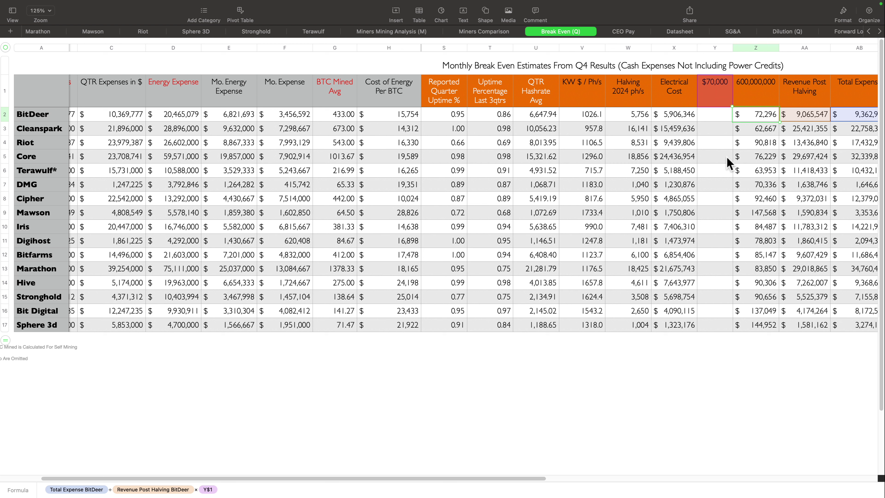
pyautogui.doubleClick(759, 115)
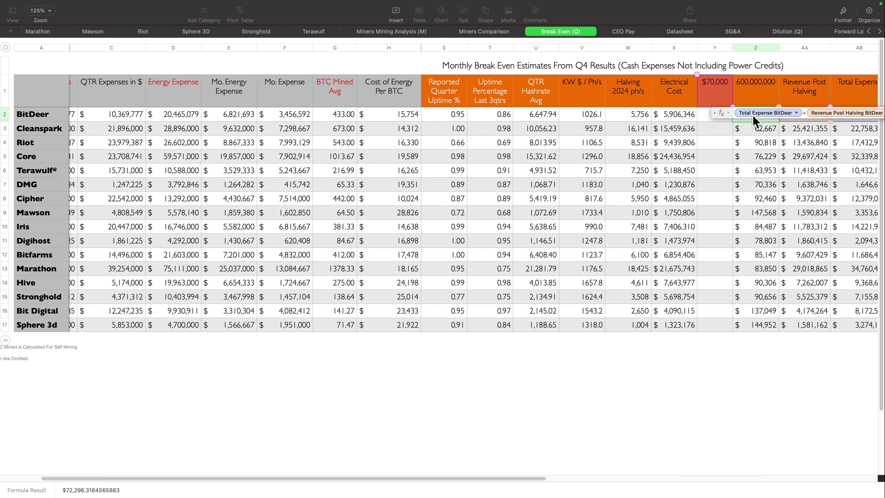
pyautogui.press('Return')
pyautogui.click(763, 101)
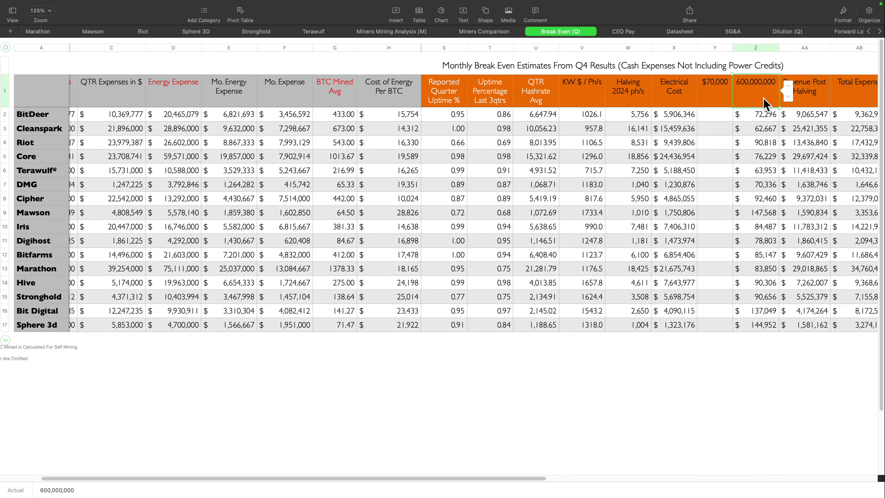
# Step: Sort the miners in ascending order by the break-even estimates in column Z
pyautogui.click(774, 48)
pyautogui.click(782, 73)
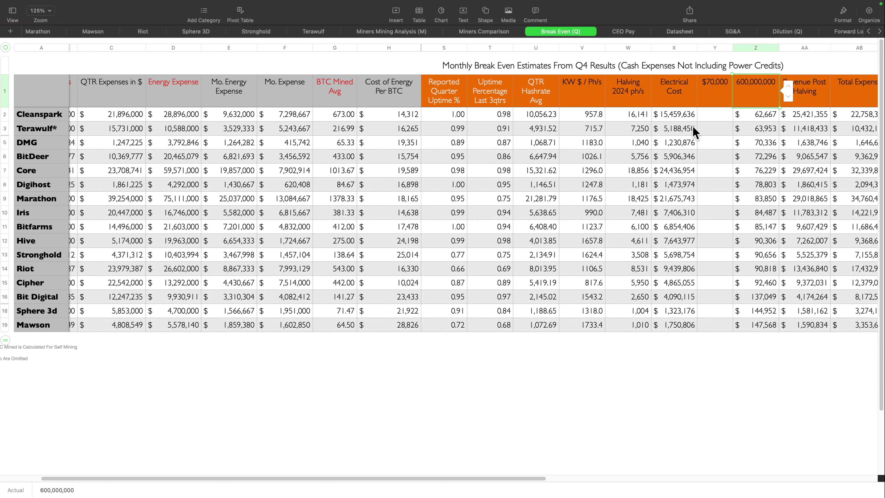
# Step: Inspect each miner's break-even formula in column Z one after another, from Cleanspark down to Mawson
pyautogui.click(759, 115)
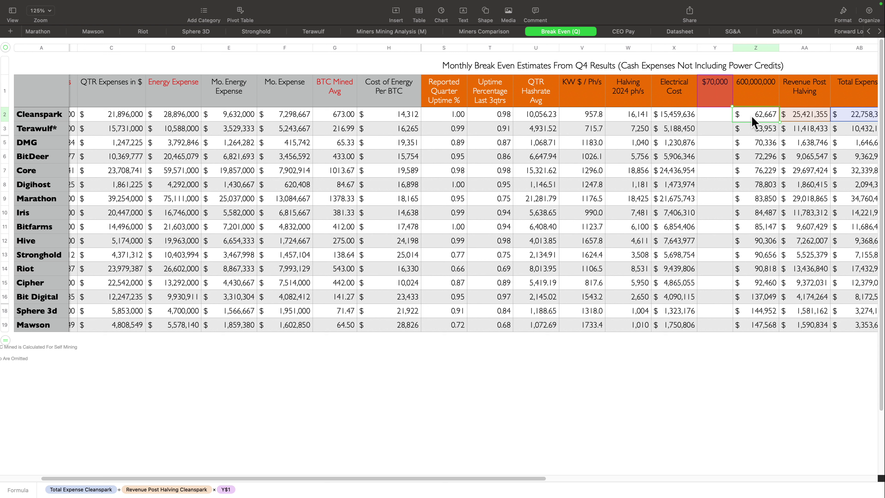
pyautogui.click(756, 130)
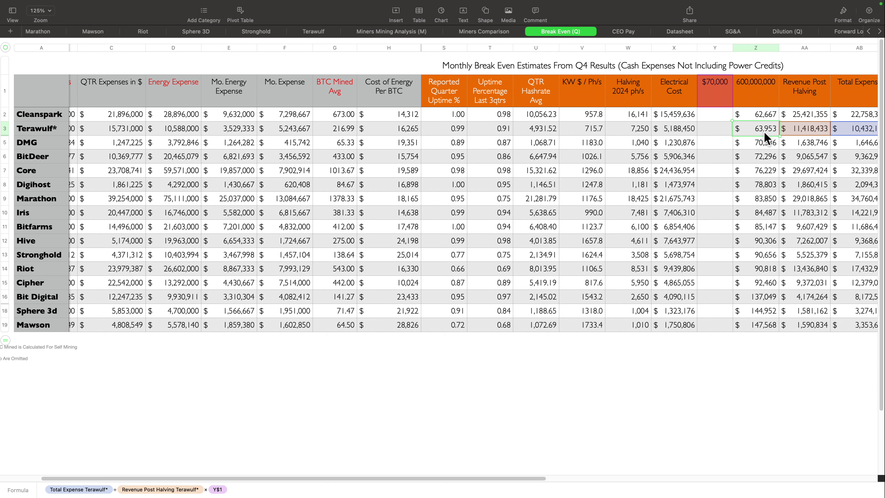
pyautogui.click(763, 142)
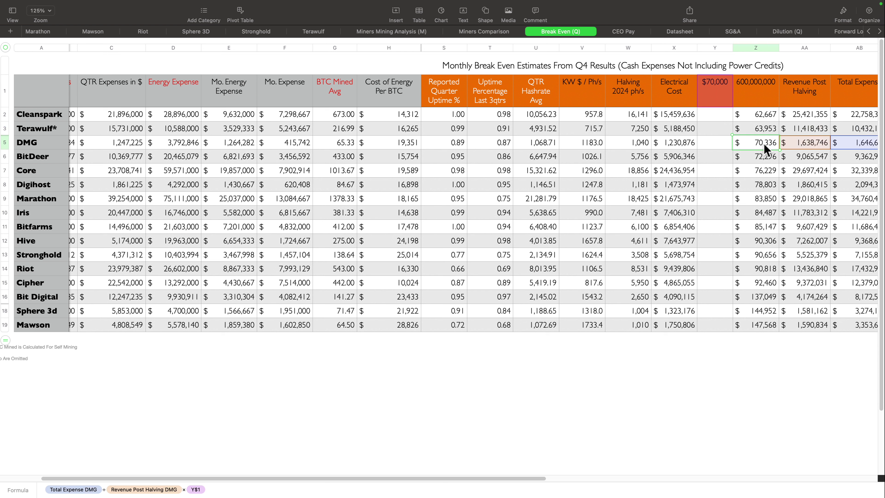
pyautogui.click(762, 158)
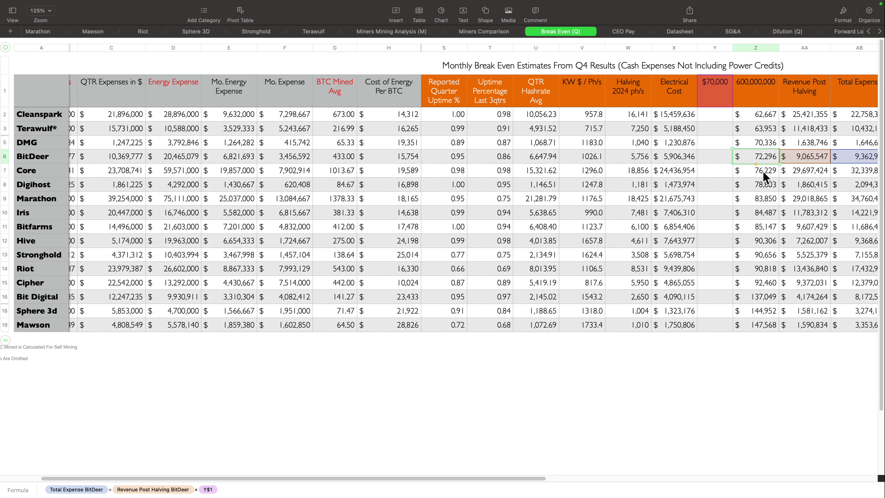
pyautogui.click(763, 172)
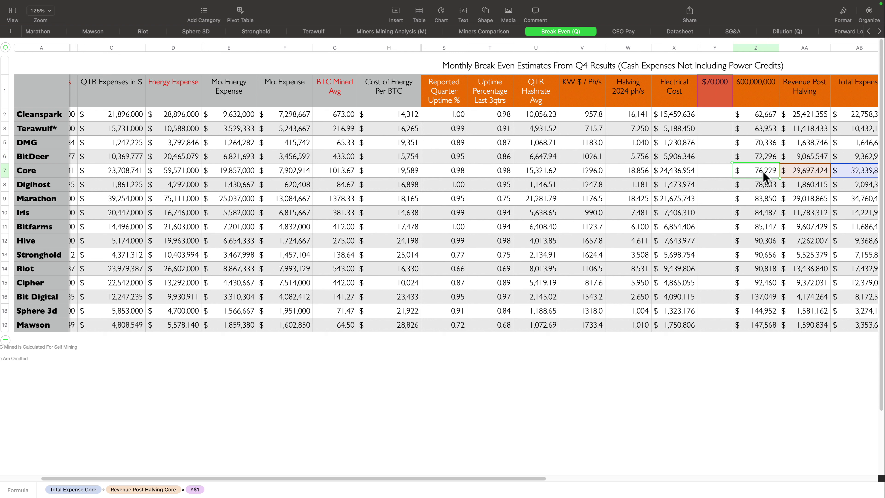
pyautogui.click(763, 186)
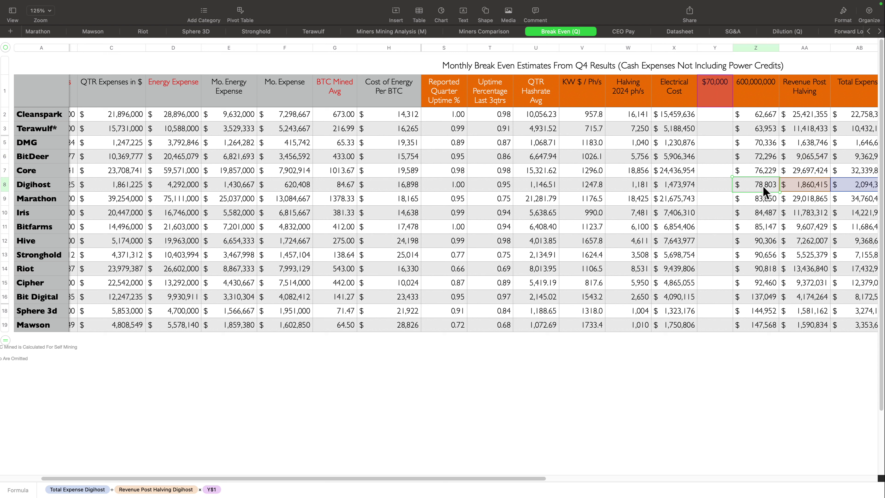
pyautogui.click(766, 201)
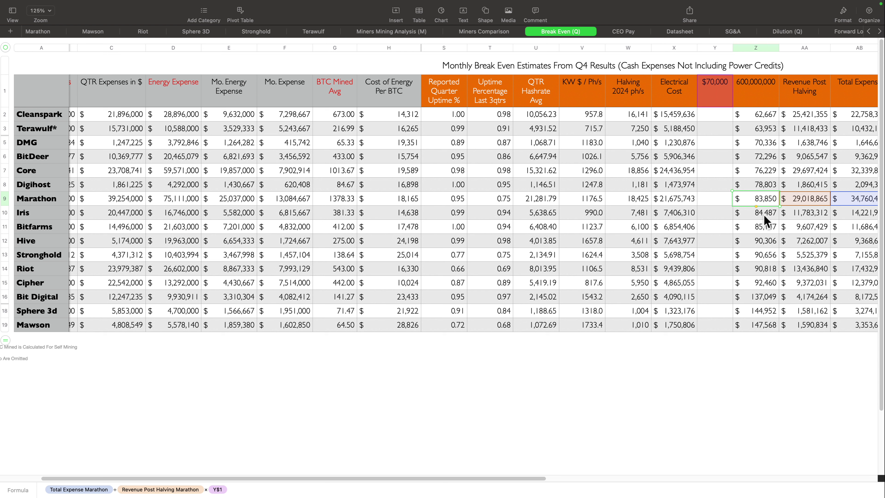
pyautogui.click(764, 213)
pyautogui.click(764, 229)
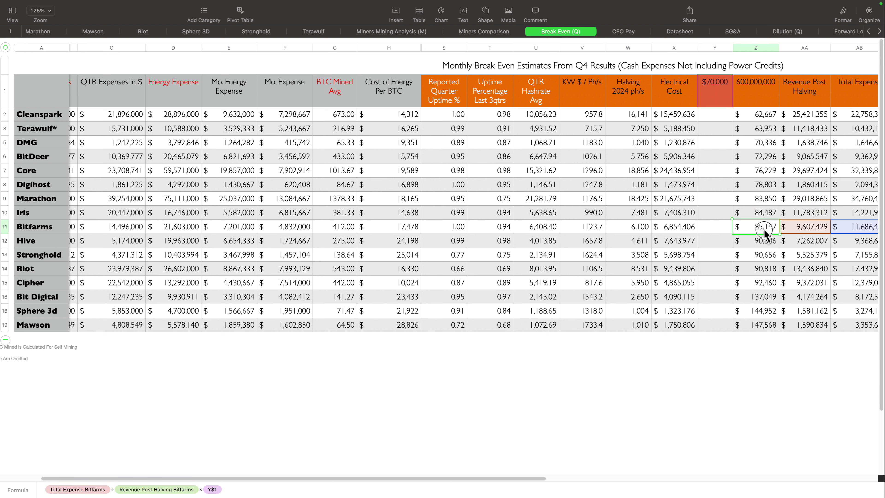
pyautogui.click(762, 241)
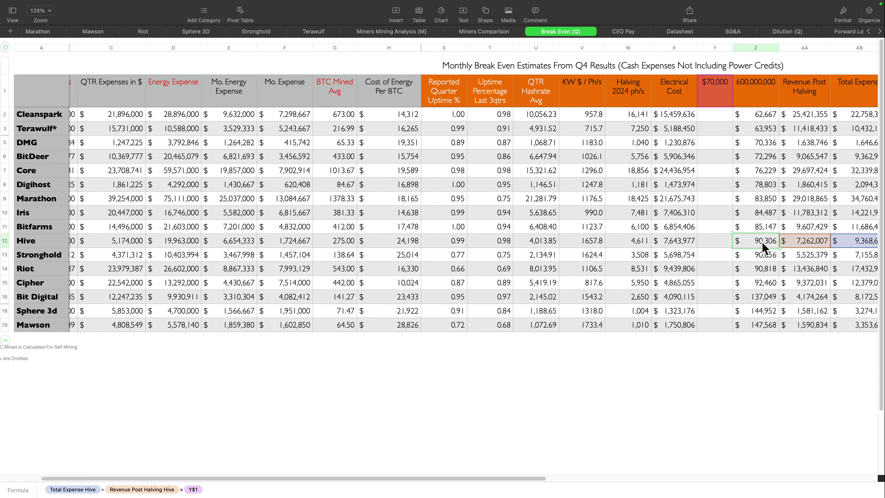
pyautogui.click(760, 257)
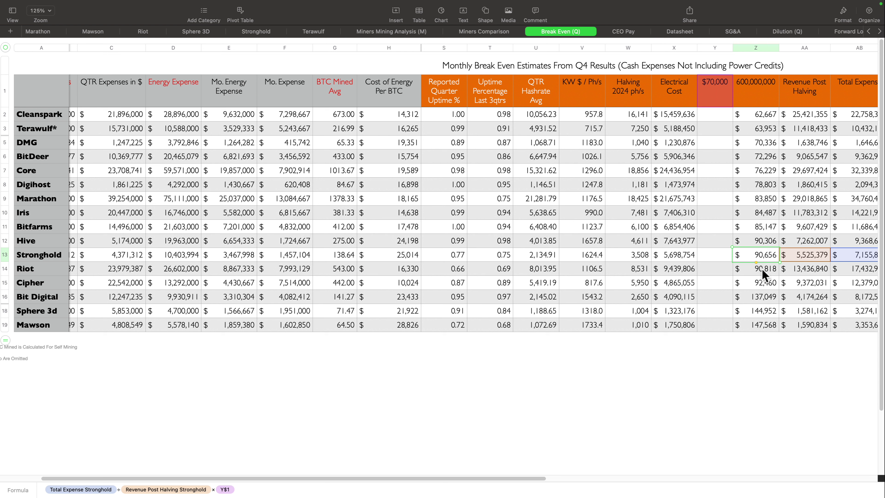
pyautogui.click(761, 270)
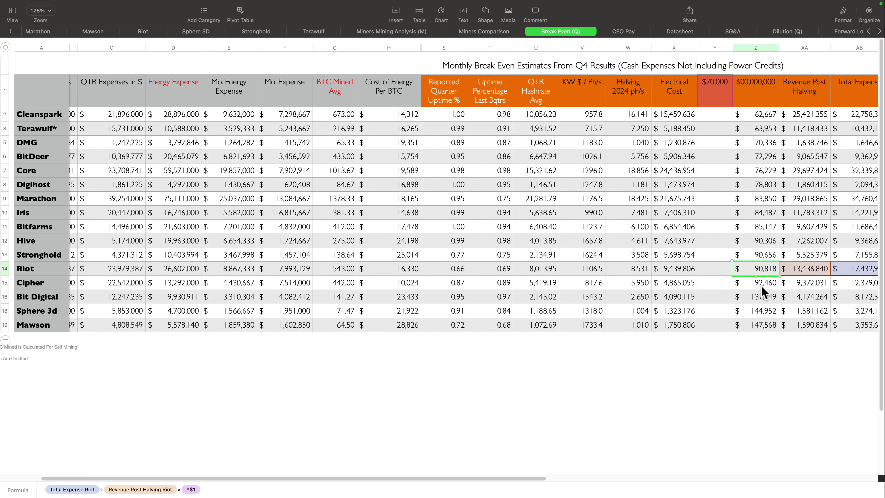
pyautogui.click(762, 285)
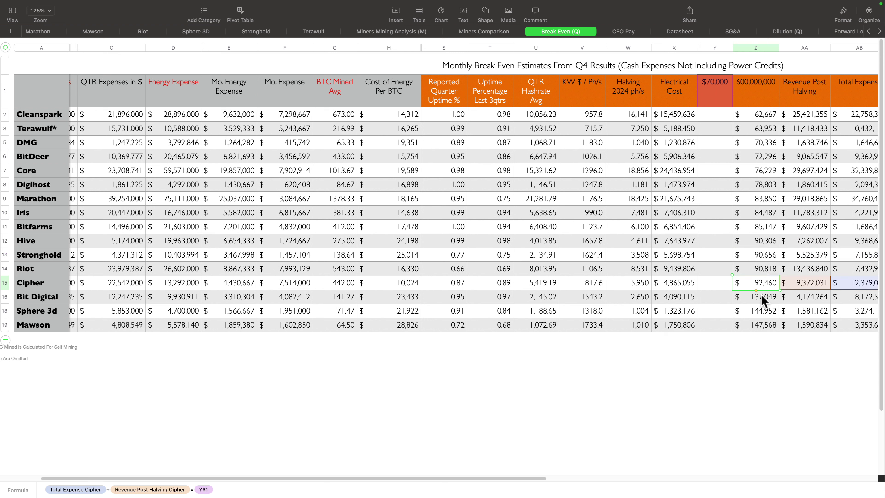
pyautogui.click(762, 298)
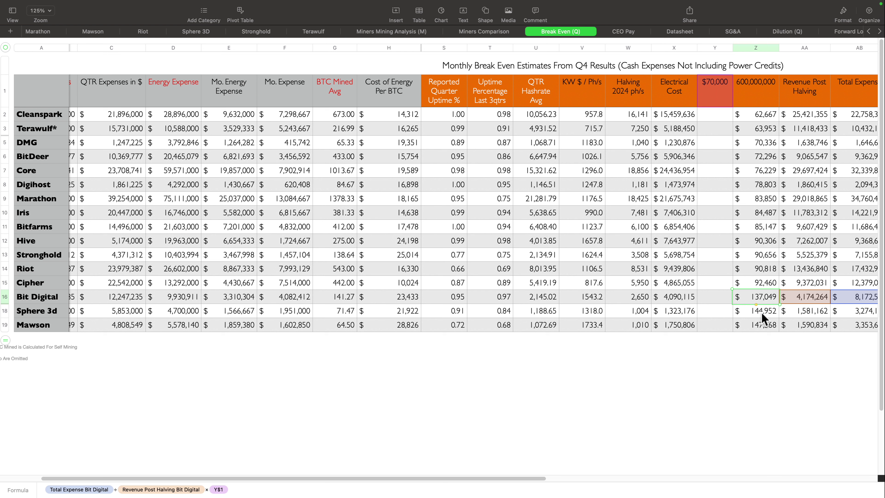
pyautogui.click(762, 312)
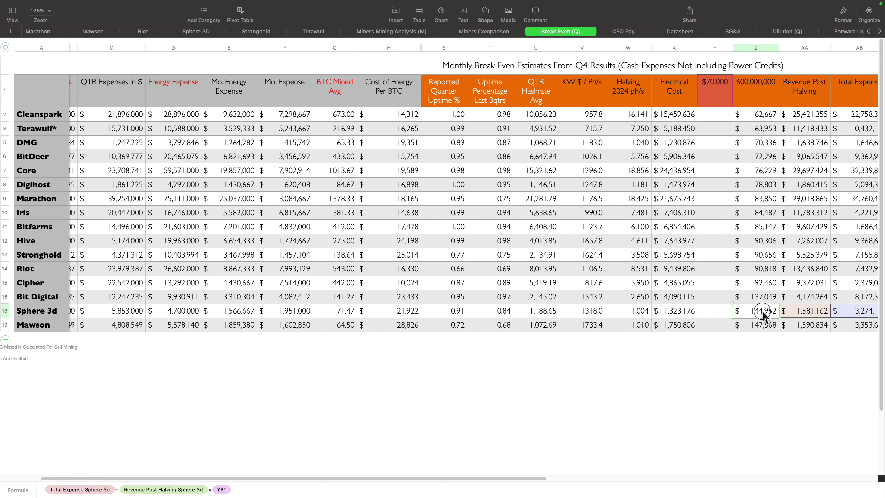
pyautogui.click(763, 327)
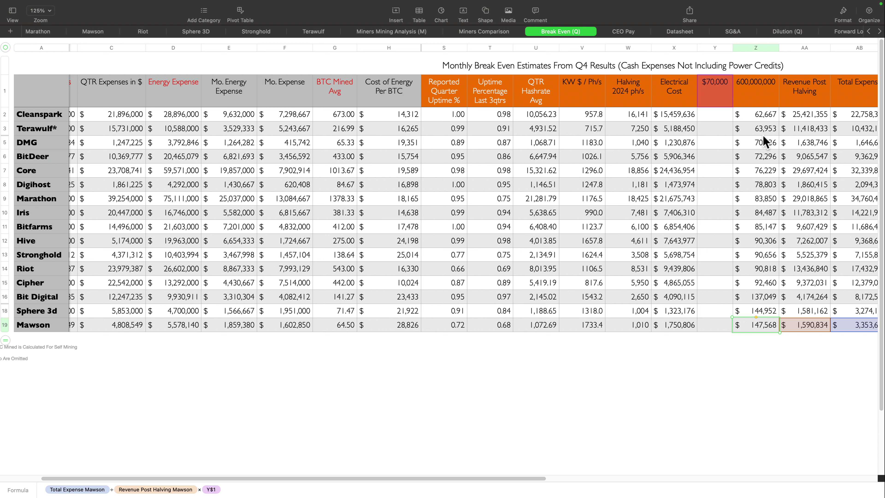
# Step: Inspect Marathon's formulas for break-even, Uptime Percentage Last 3qtrs, Qtr Expenses and Energy Expense
pyautogui.click(761, 201)
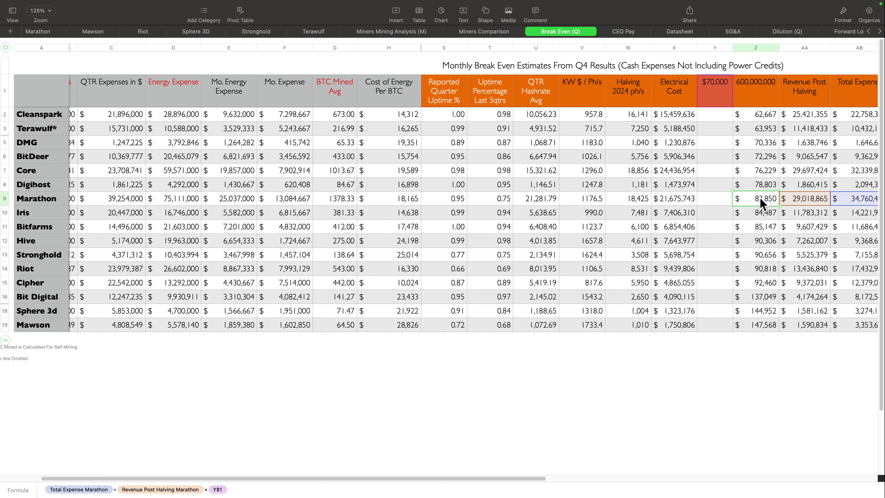
pyautogui.click(495, 200)
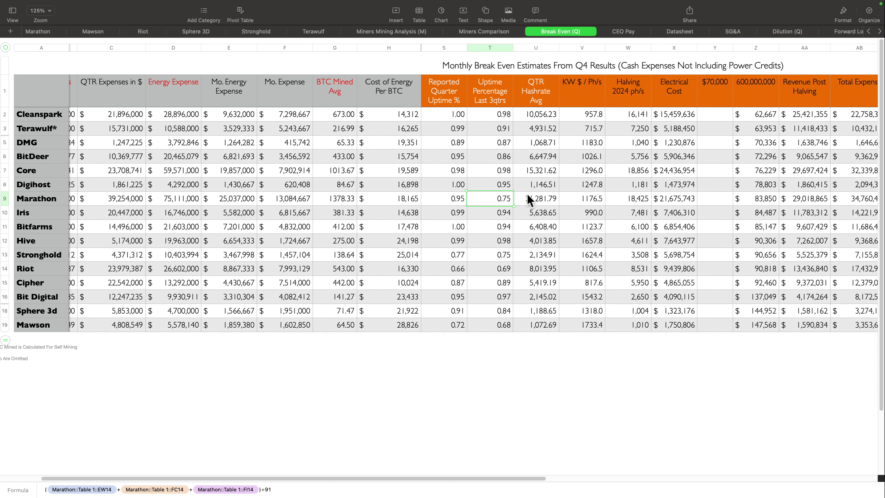
pyautogui.click(761, 200)
pyautogui.hscroll(-3, 648, 194)
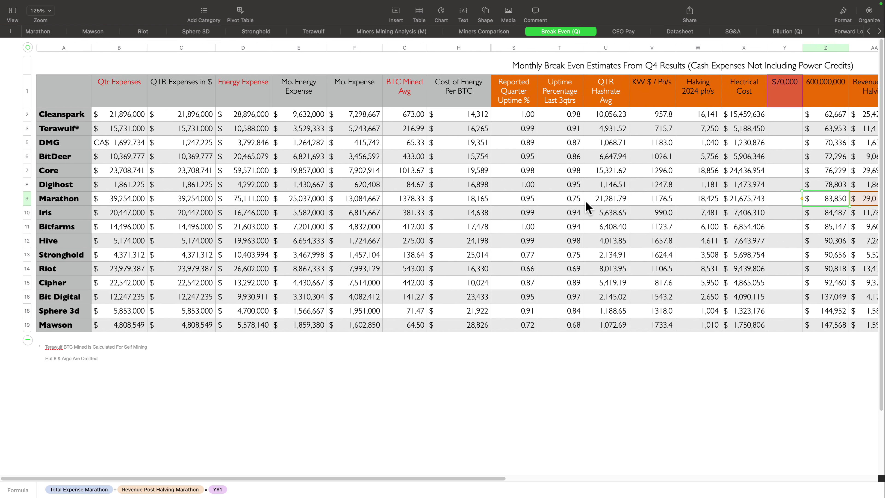
pyautogui.click(118, 202)
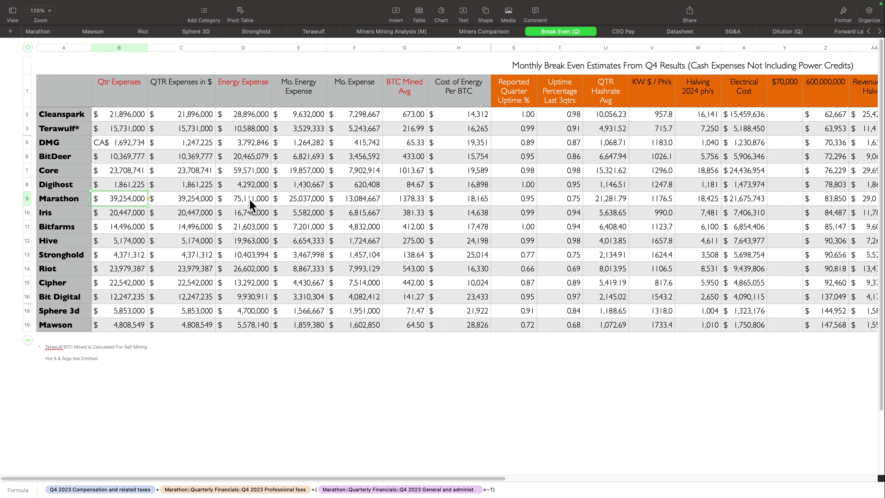
pyautogui.click(230, 197)
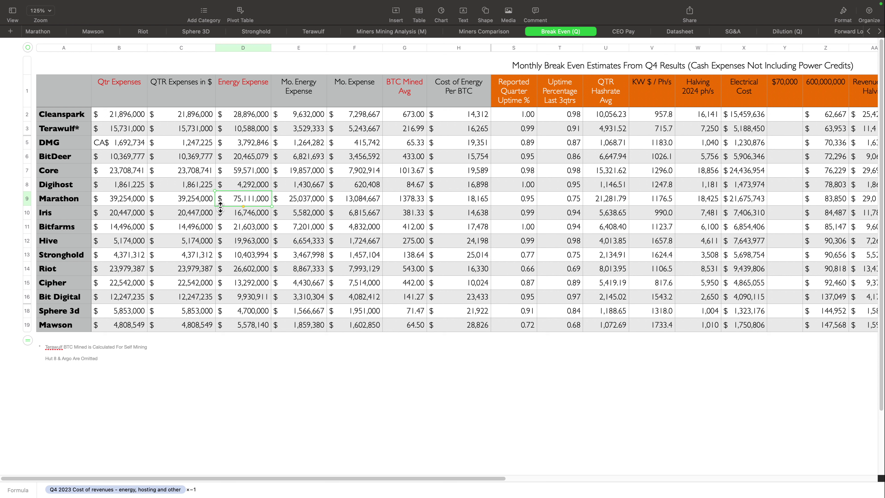
# Step: Inspect Riot's formulas for Qtr Expenses, Energy Expense and Uptime Percentage Last 3qtrs
pyautogui.click(127, 271)
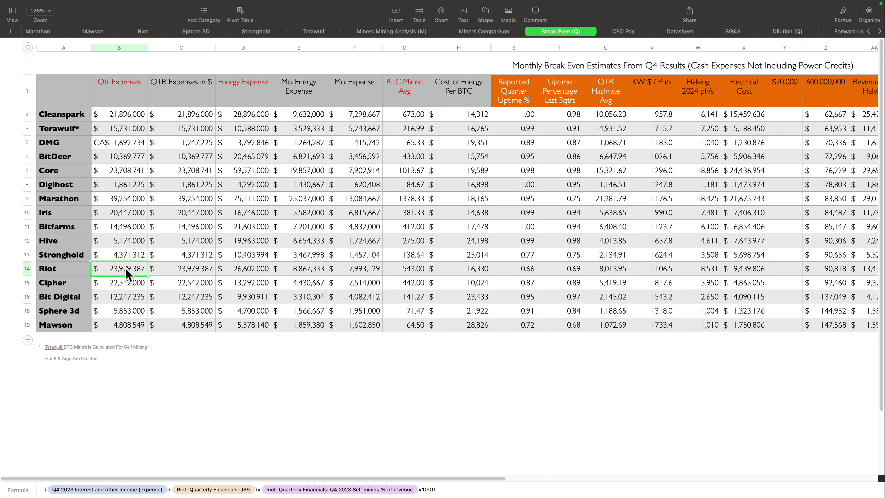
pyautogui.click(250, 268)
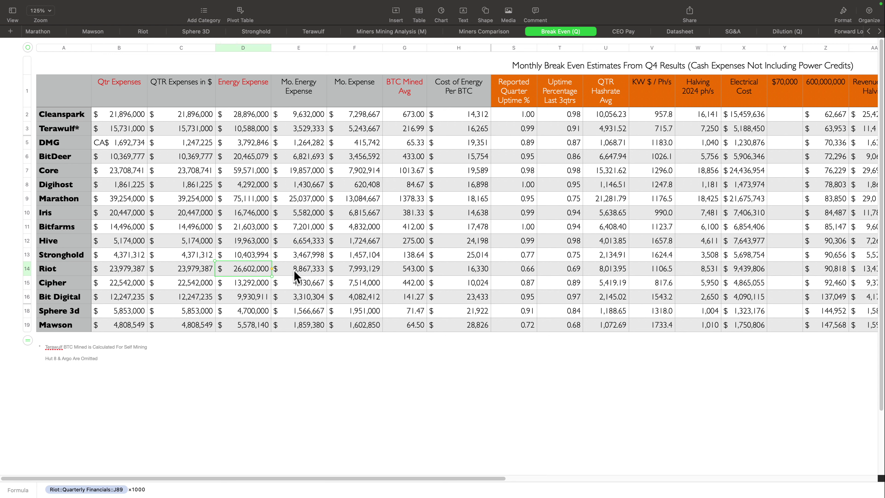
pyautogui.hscroll(3, 662, 264)
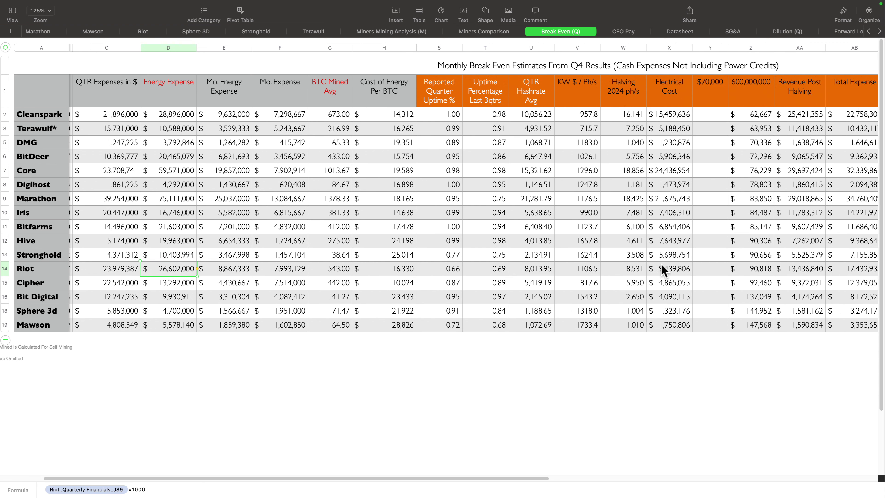
pyautogui.hscroll(1, 662, 269)
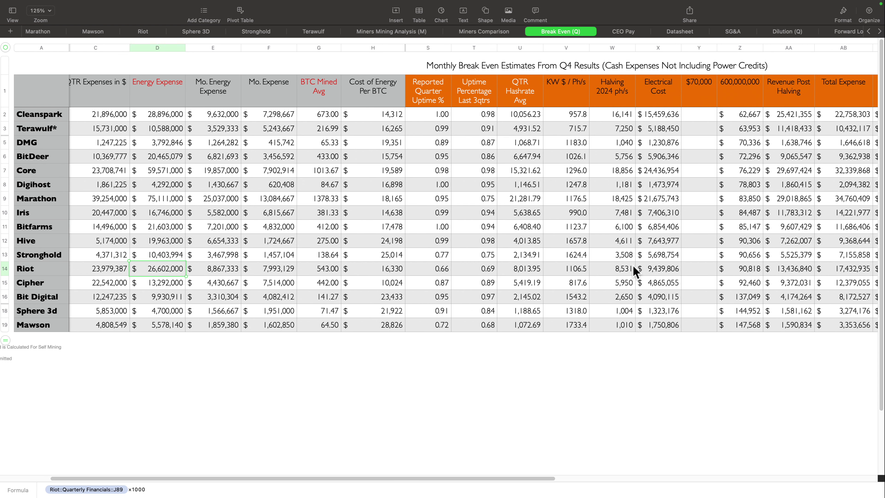
pyautogui.click(474, 276)
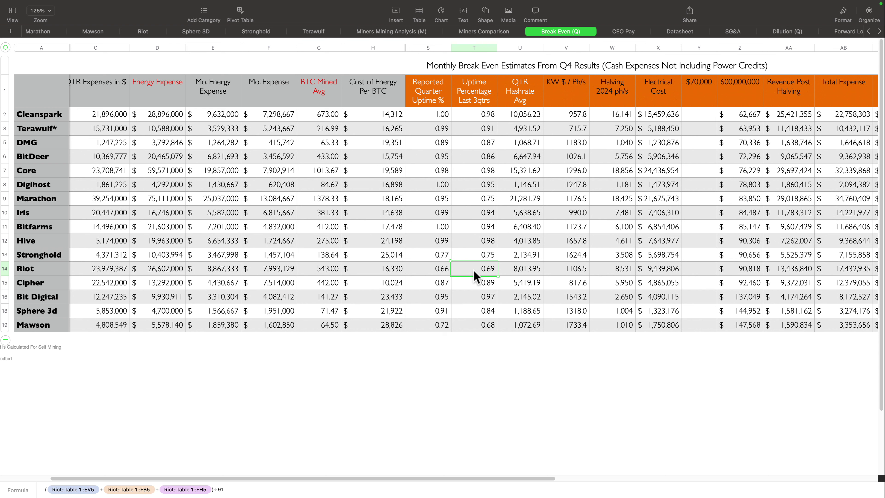
pyautogui.hscroll(5, 477, 281)
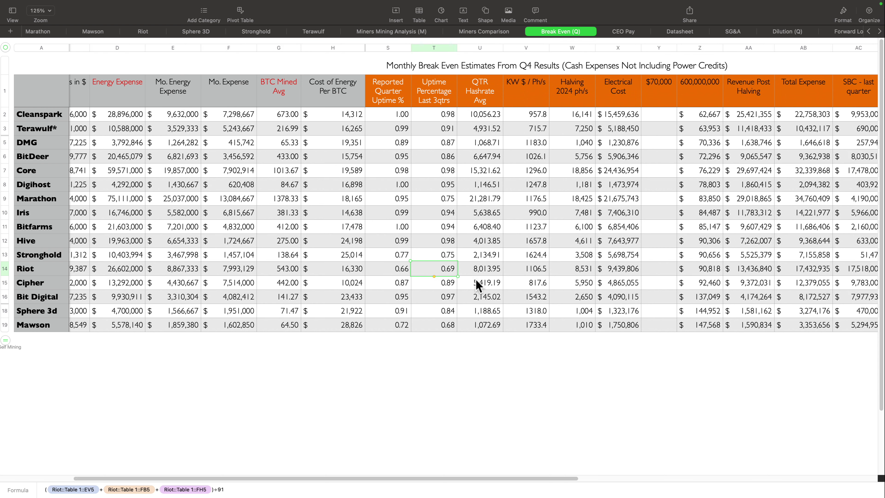
pyautogui.hscroll(-5, 476, 283)
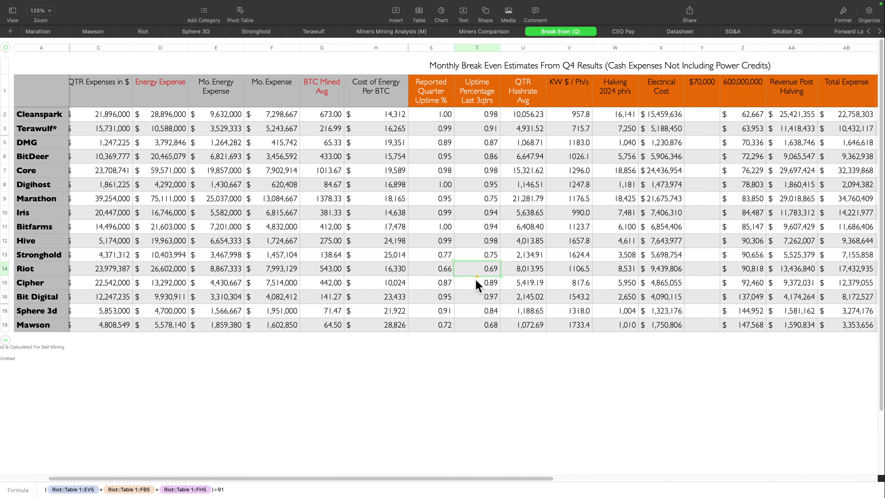
# Step: Inspect Mawson's Qtr Expenses and Energy Expense formulas and review its uptime and break-even columns
pyautogui.hscroll(-3, 477, 283)
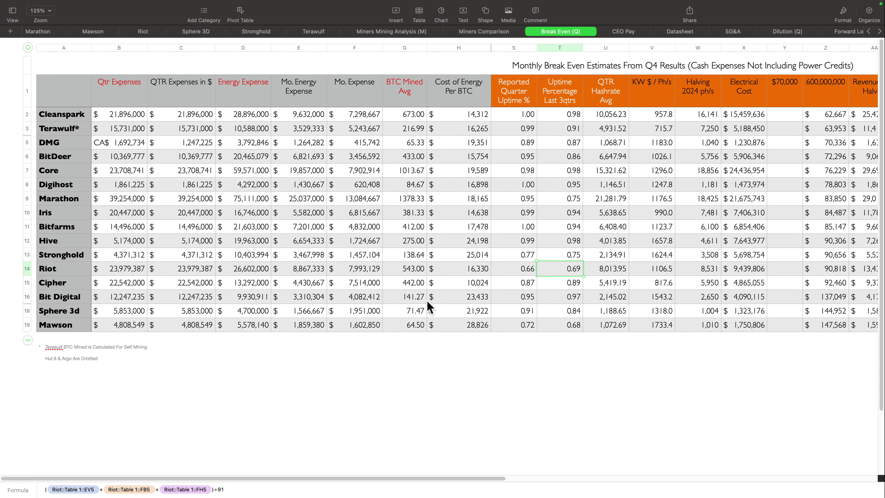
pyautogui.click(129, 326)
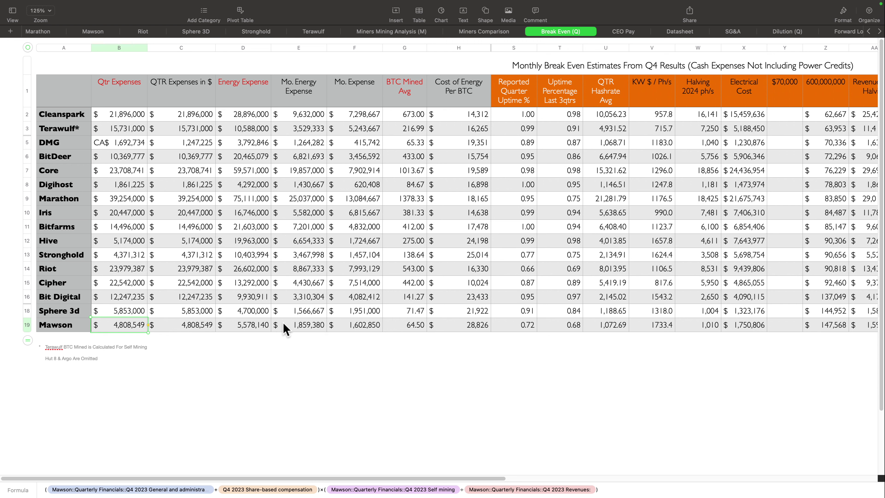
pyautogui.click(248, 326)
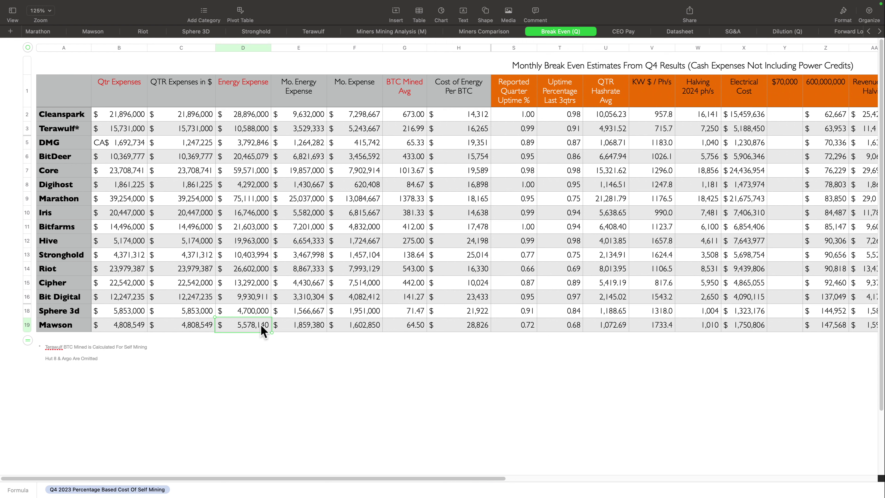
pyautogui.hscroll(5, 414, 323)
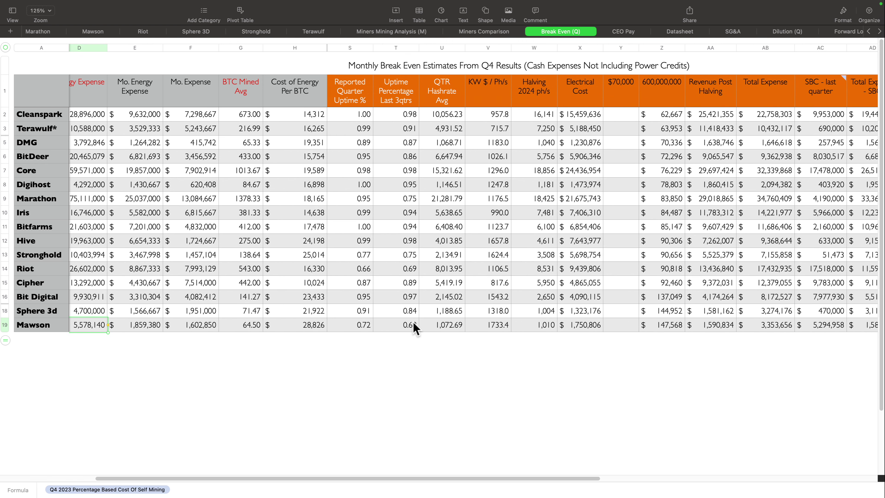
pyautogui.hscroll(3, 414, 328)
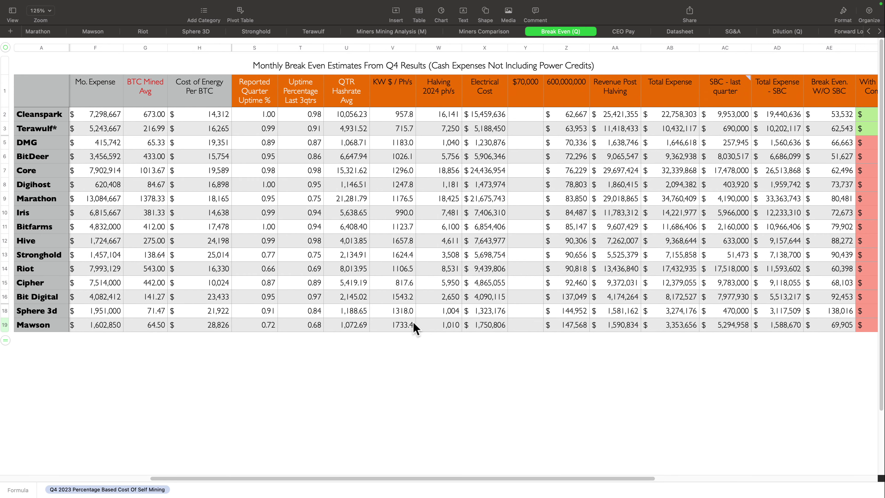
pyautogui.hscroll(-6, 414, 323)
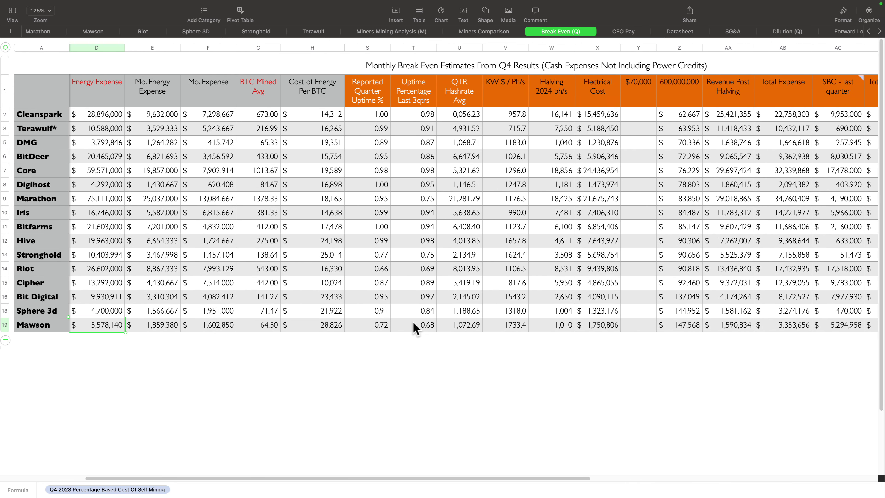
pyautogui.hscroll(-1, 413, 321)
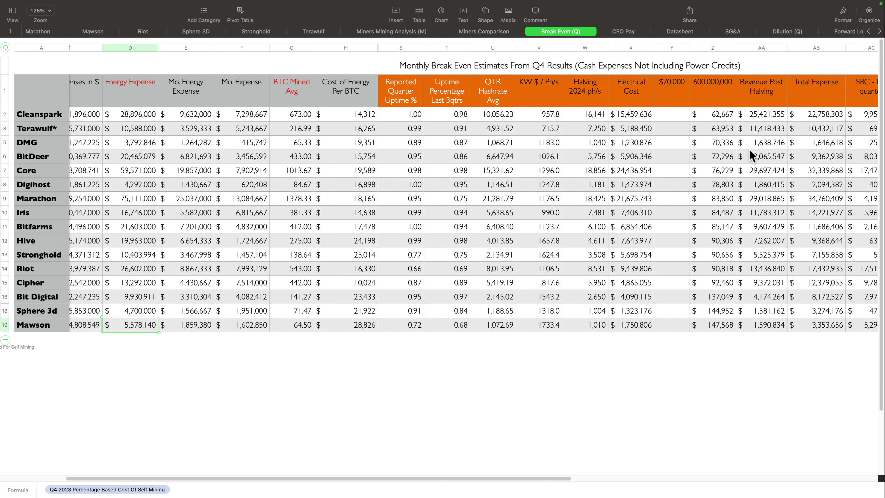
# Step: Inspect Cleanspark's Total Expense - SBC formula together with its Total Expense and SBC - last quarter inputs
pyautogui.hscroll(3, 748, 150)
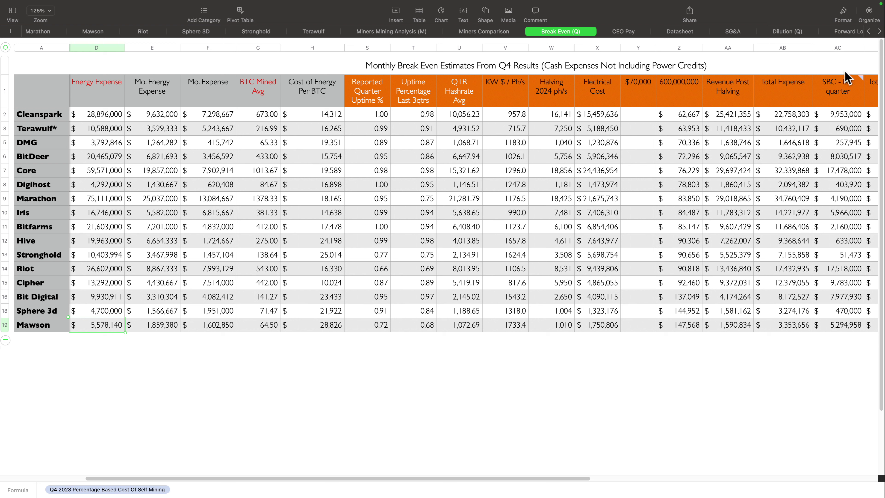
pyautogui.hscroll(2, 820, 314)
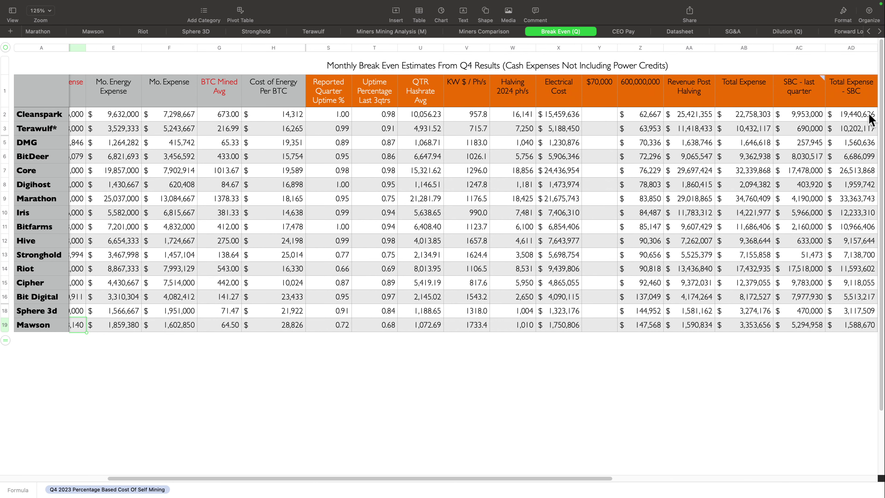
pyautogui.click(850, 117)
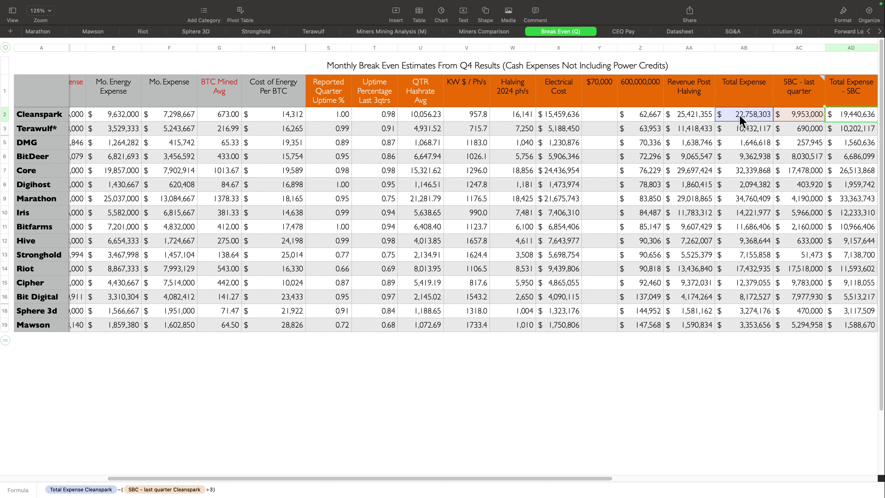
pyautogui.click(814, 115)
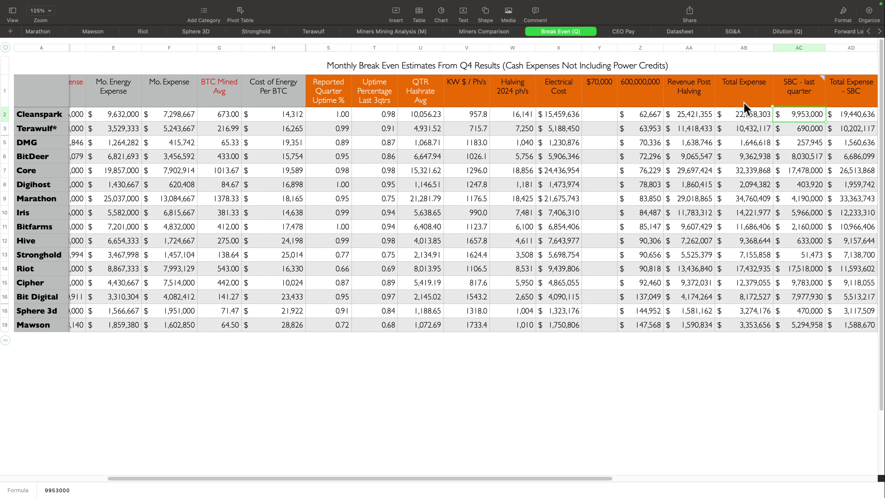
pyautogui.click(746, 111)
pyautogui.click(851, 111)
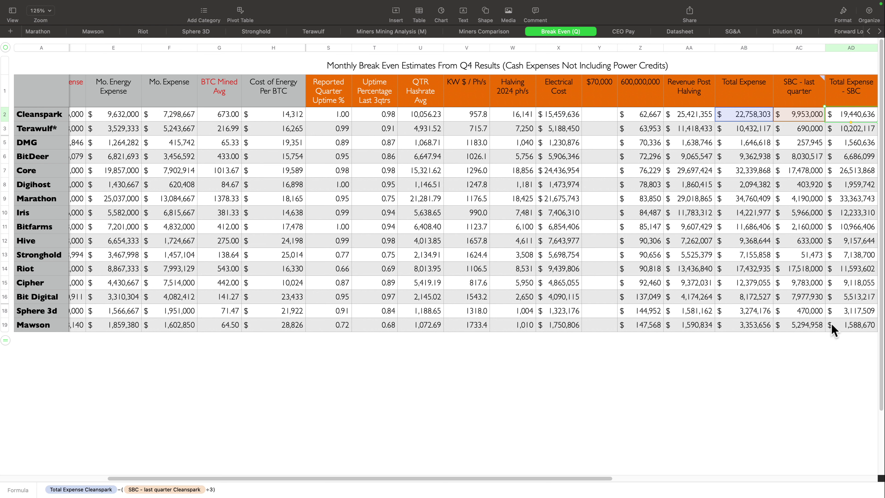
# Step: Sort the miners in ascending order by the Break Even W/O SBC column
pyautogui.hscroll(3, 847, 136)
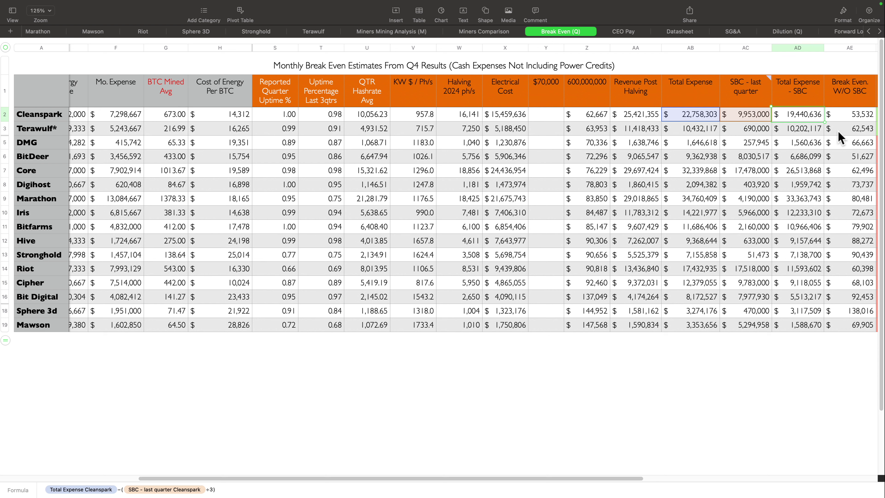
pyautogui.click(849, 96)
pyautogui.click(871, 48)
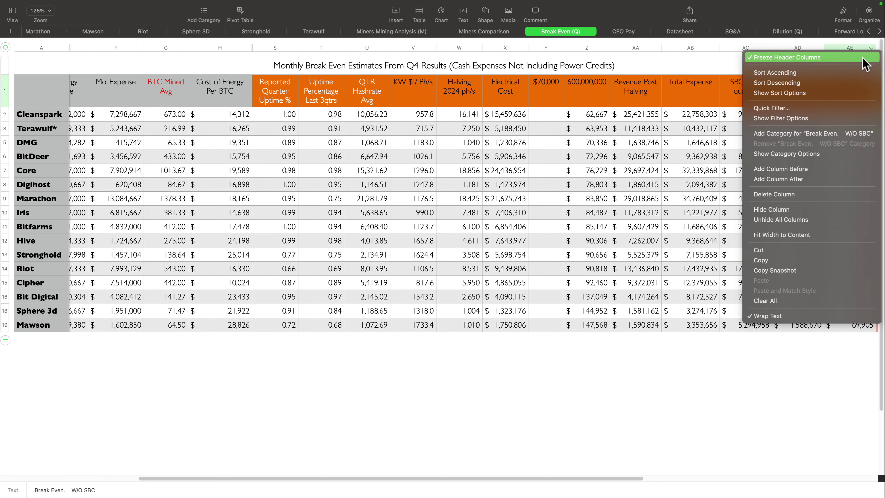
pyautogui.click(832, 74)
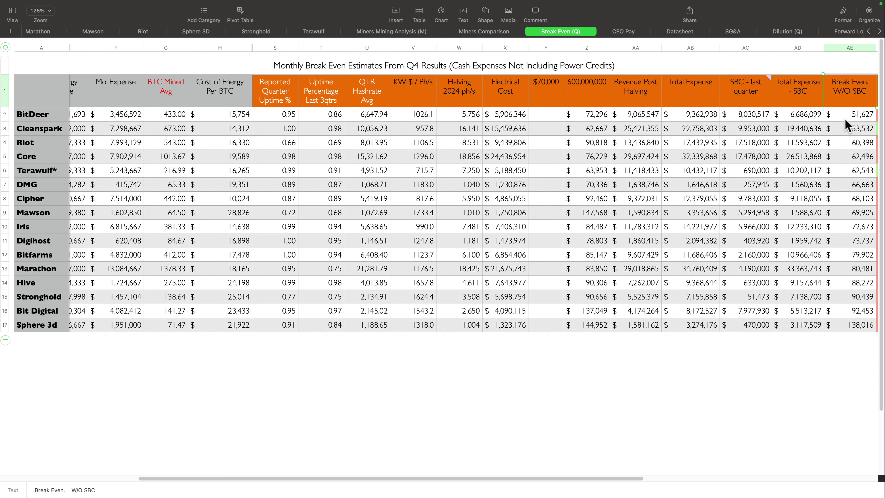
# Step: Inspect the Break Even W/O SBC formulas one after another, from BitDeer down to Mawson
pyautogui.click(848, 113)
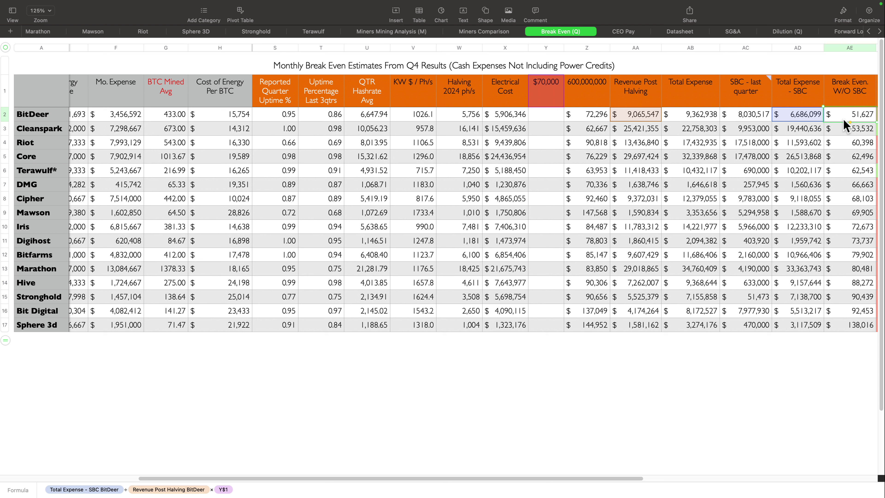
pyautogui.click(853, 132)
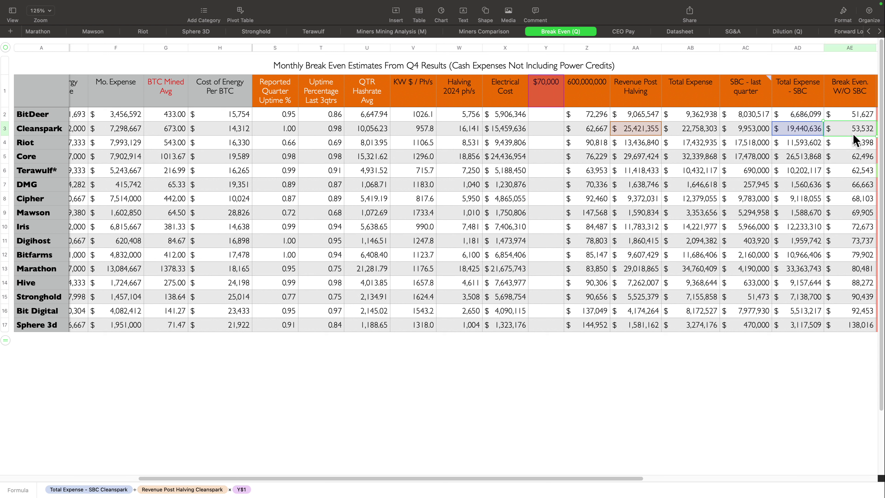
pyautogui.click(852, 144)
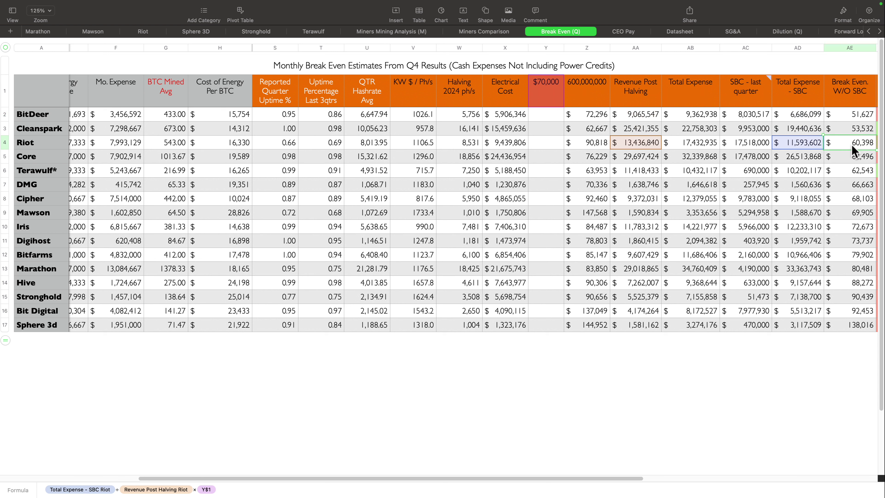
pyautogui.click(852, 157)
pyautogui.click(851, 172)
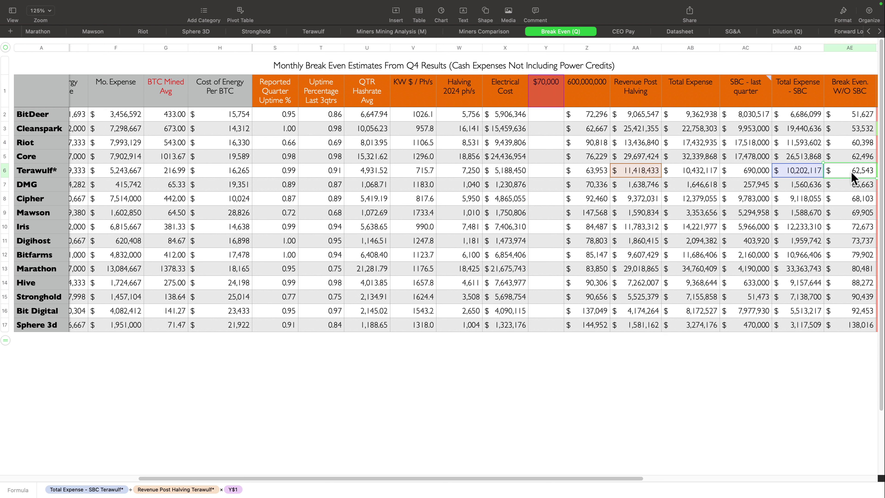
pyautogui.click(850, 188)
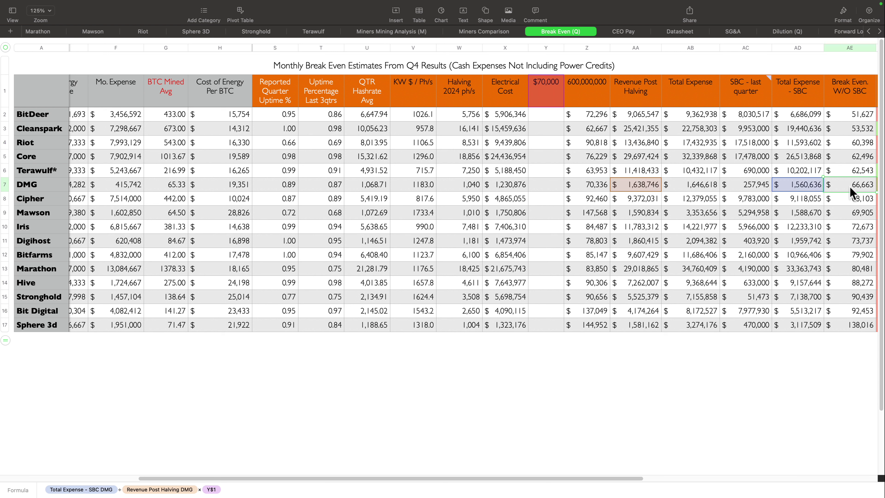
pyautogui.click(850, 204)
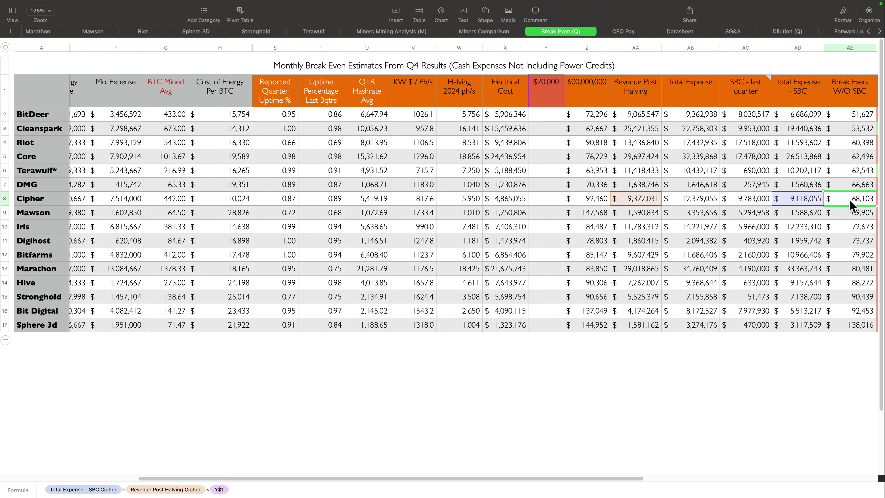
pyautogui.click(850, 215)
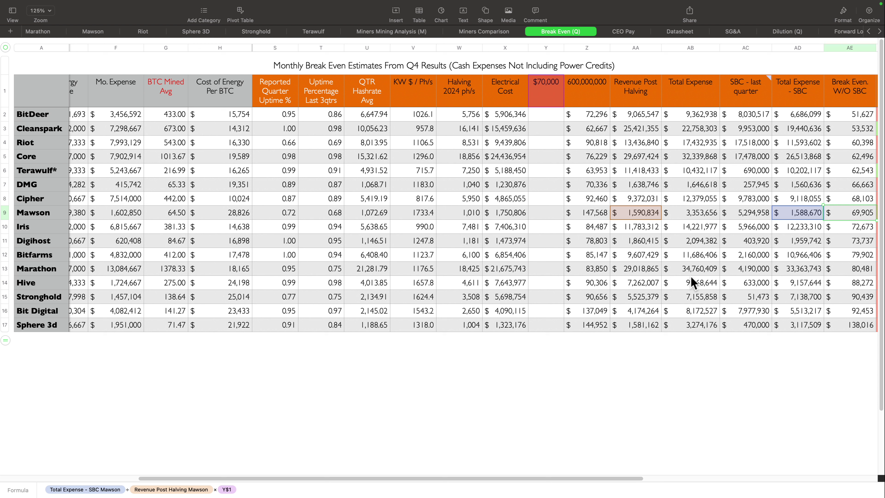
# Step: Inspect Sphere 3d's SBC - last quarter value and Total Expense - SBC formula, and return to Mawson's Break Even W/O SBC cell
pyautogui.click(759, 329)
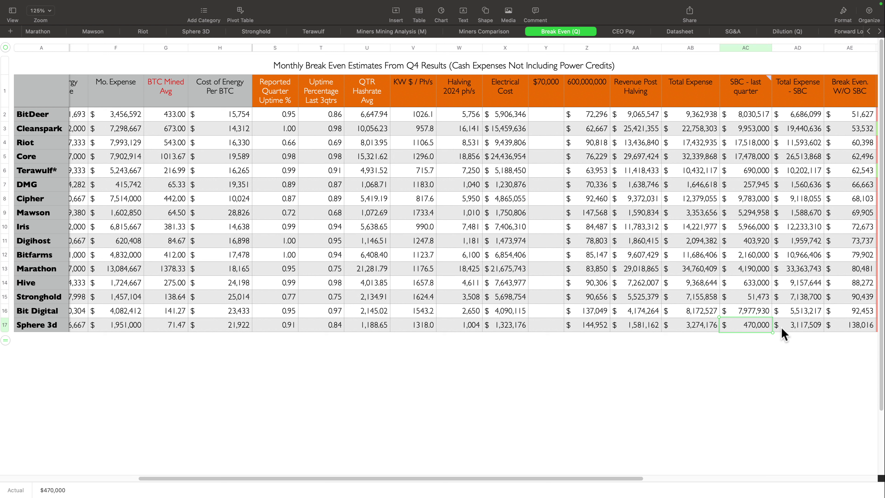
pyautogui.click(790, 328)
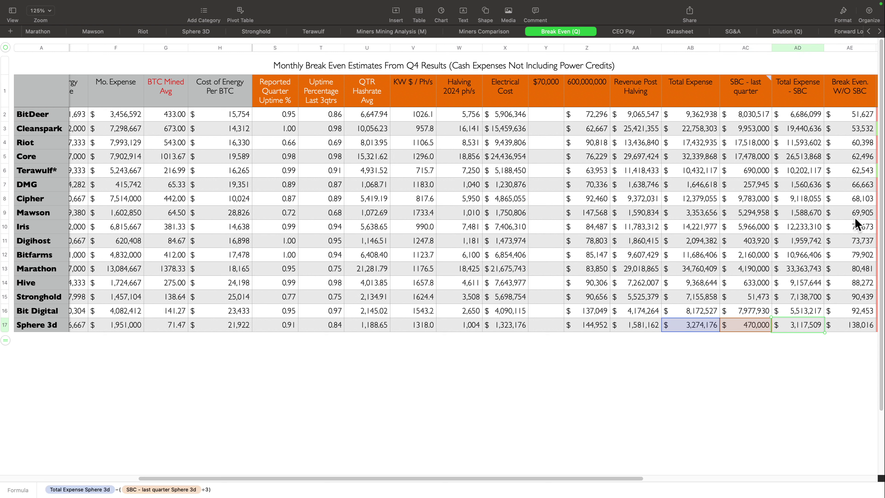
pyautogui.click(852, 227)
pyautogui.press('Up')
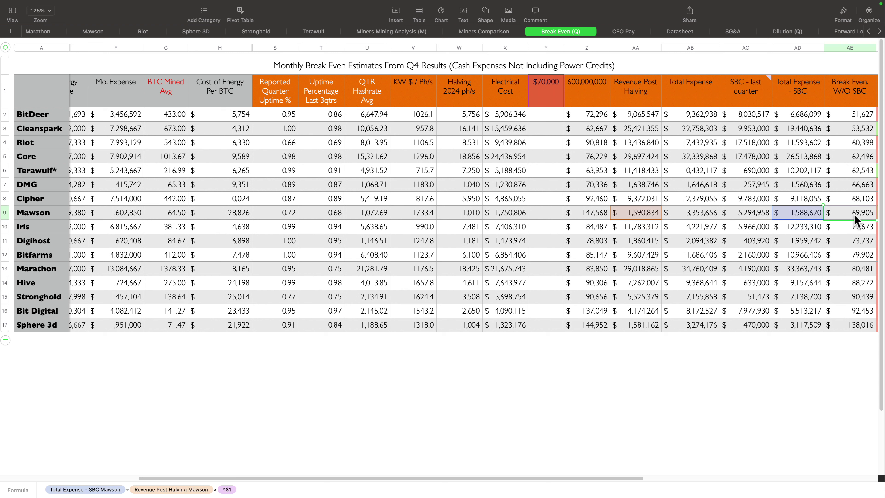
# Step: Inspect the Break Even W/O SBC formulas one after another, from Iris down to Sphere 3d
pyautogui.click(851, 227)
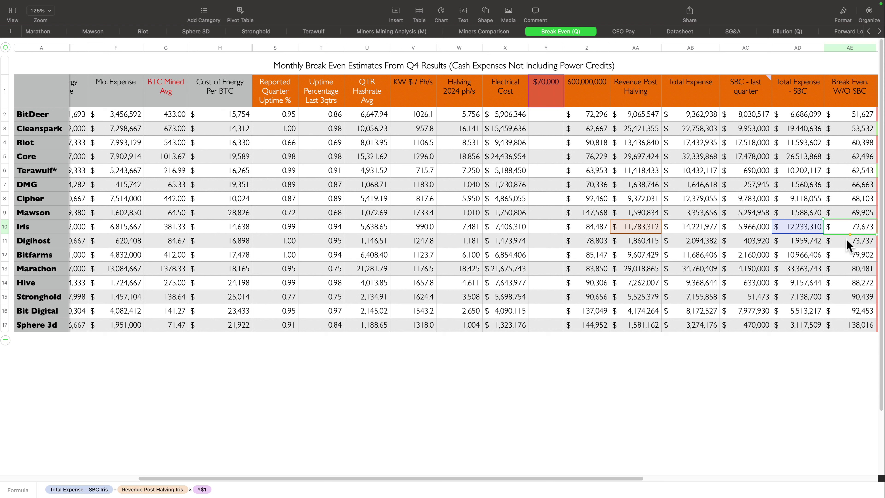
pyautogui.click(846, 239)
pyautogui.click(846, 254)
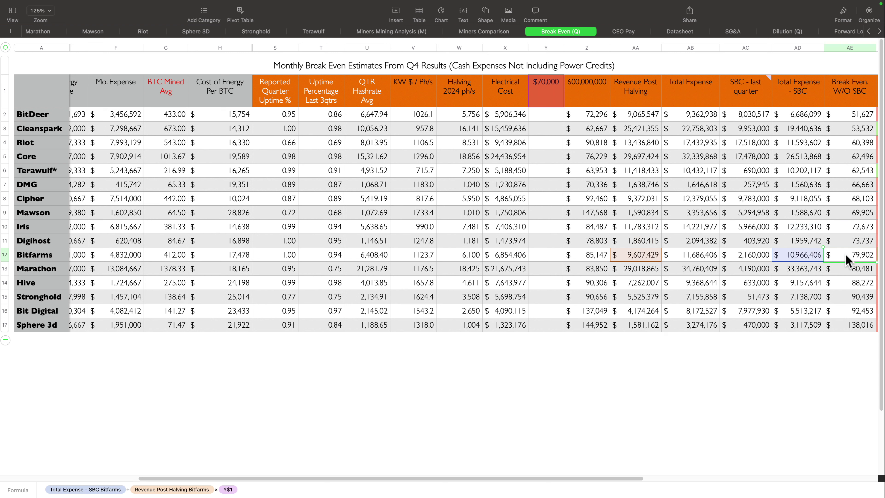
pyautogui.click(846, 270)
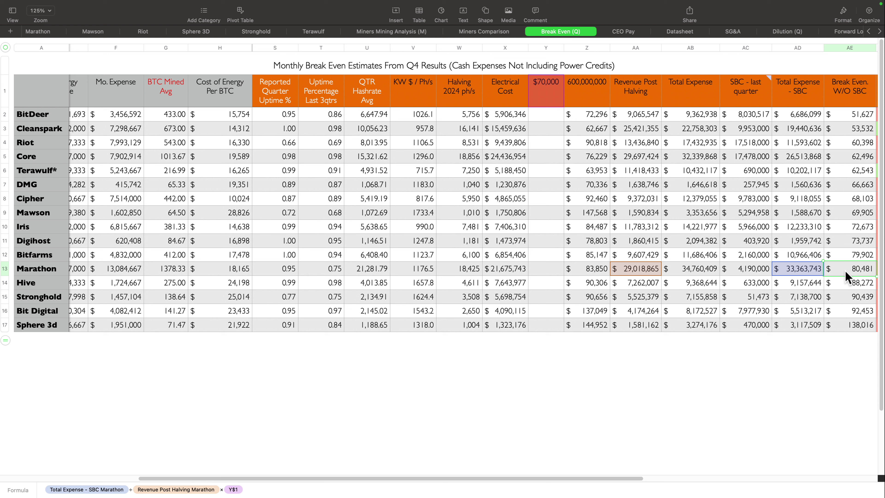
pyautogui.click(847, 283)
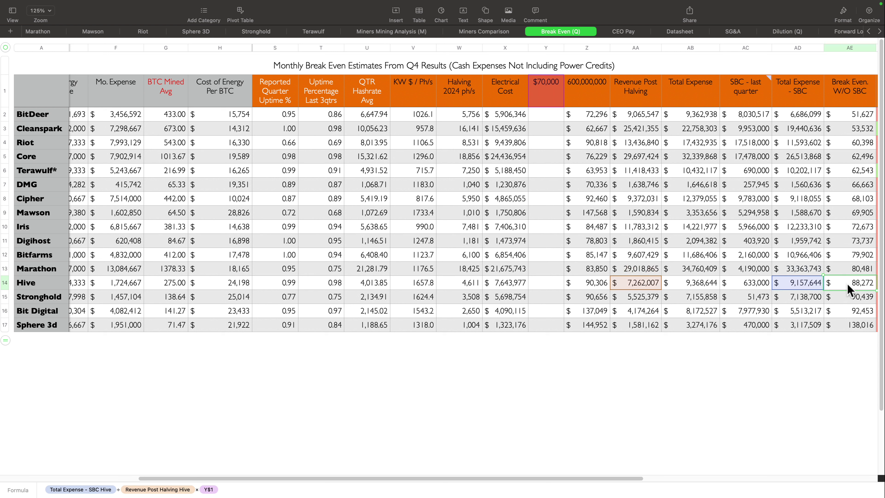
pyautogui.click(848, 297)
pyautogui.click(850, 311)
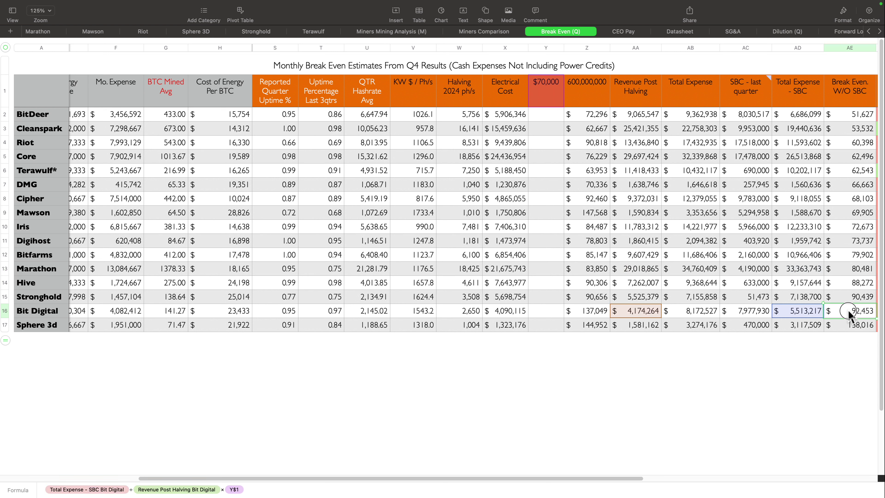
pyautogui.click(846, 326)
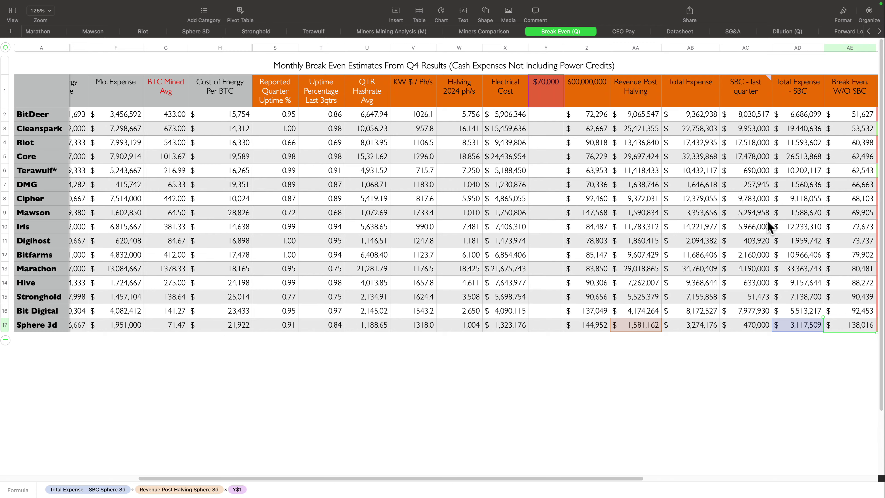
# Step: Try Bitcoin prices of $67,500, $65,000 and $72,500 in the column Y header, and return the price to $70,000
pyautogui.hscroll(5, 759, 220)
pyautogui.hscroll(5, 752, 219)
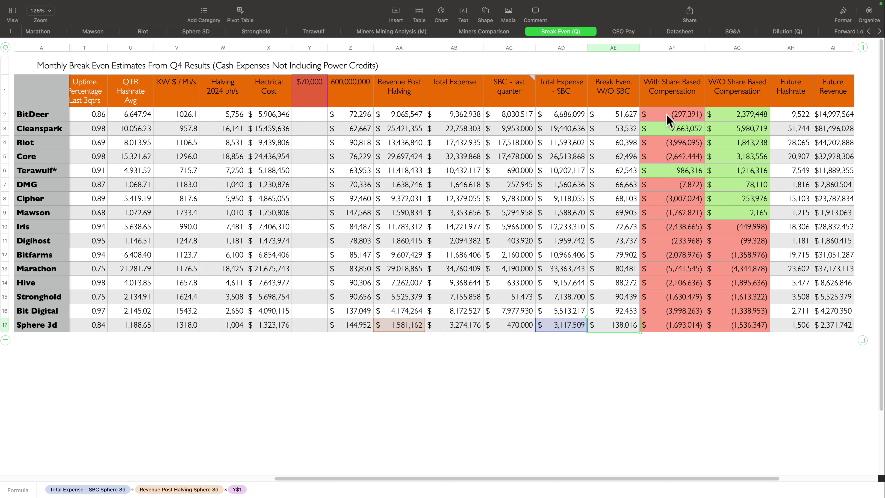
pyautogui.click(323, 96)
pyautogui.click(337, 98)
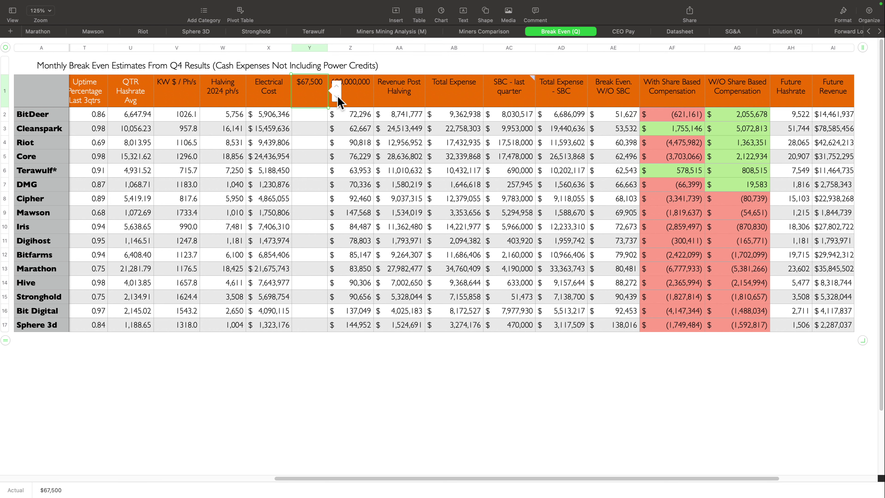
pyautogui.click(337, 96)
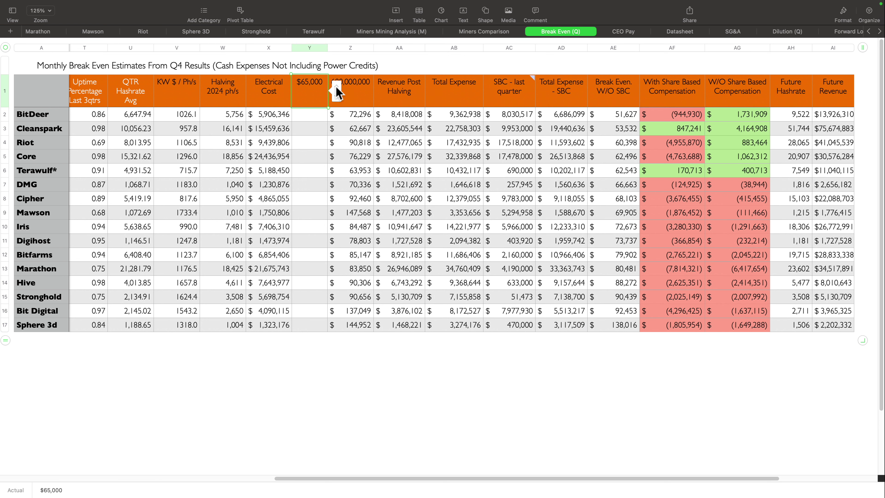
pyautogui.click(336, 86)
pyautogui.click(336, 86)
pyautogui.click(336, 86)
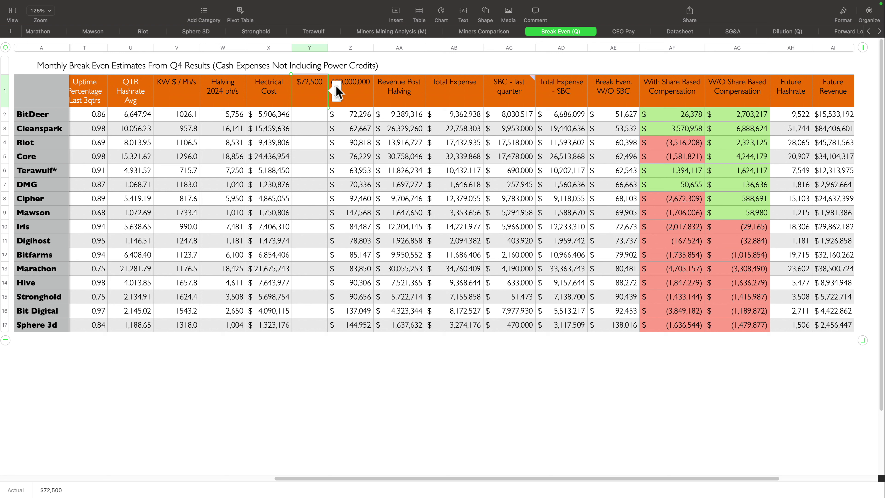
pyautogui.click(336, 94)
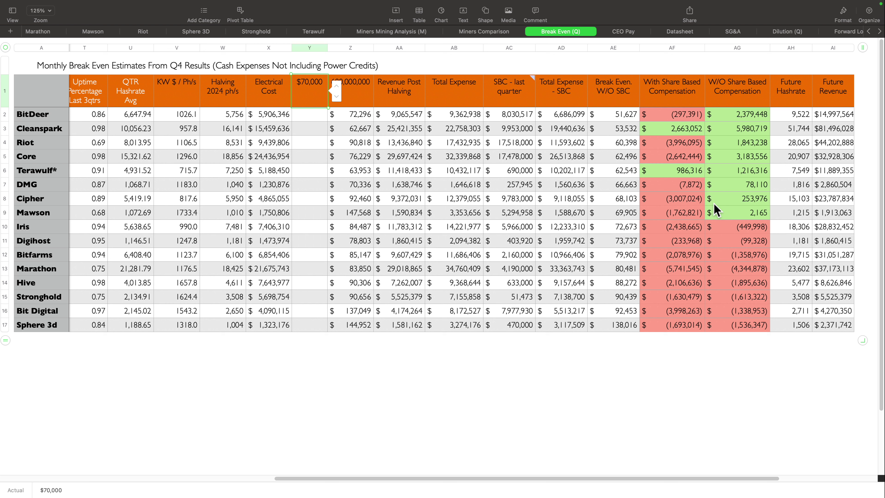
# Step: Set the Bitcoin price assumption in the column Y header to $200,000
pyautogui.doubleClick(316, 89)
pyautogui.press('BackSpace')
pyautogui.press('BackSpace')
pyautogui.press('BackSpace')
pyautogui.press('BackSpace')
pyautogui.press('BackSpace')
pyautogui.press('BackSpace')
pyautogui.write('200000')
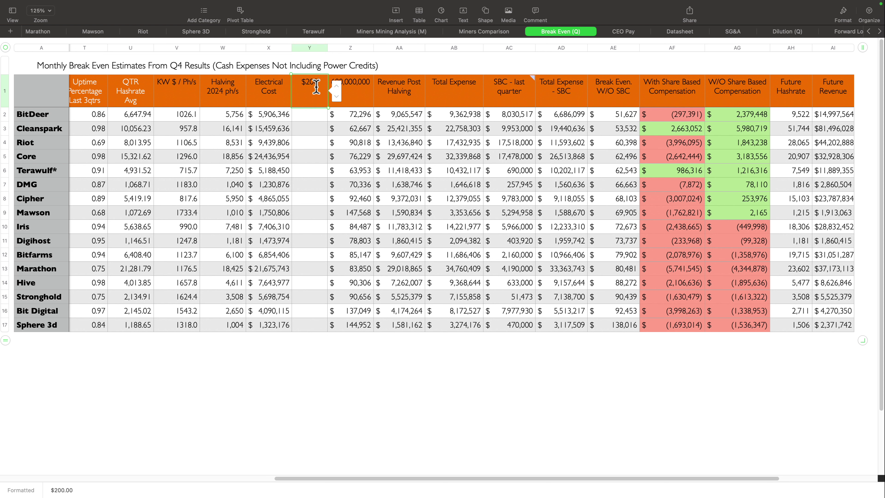
pyautogui.press('Return')
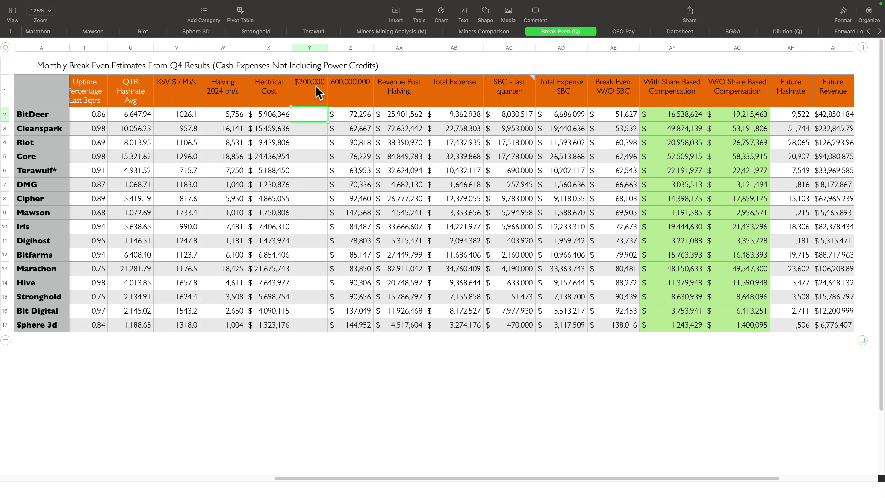
# Step: Set the network hashrate assumption in the column Z header to 950,000,000
pyautogui.press('Up')
pyautogui.press('Right')
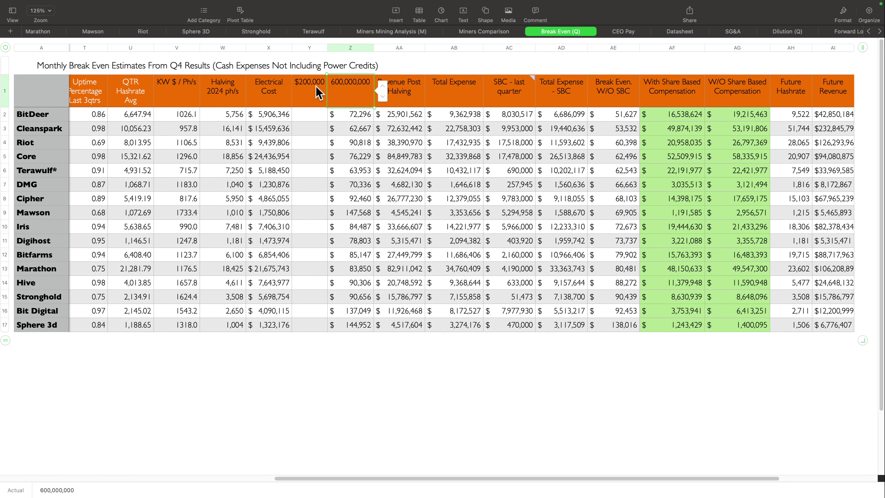
pyautogui.write('950,')
pyautogui.write('000,000')
pyautogui.press('Return')
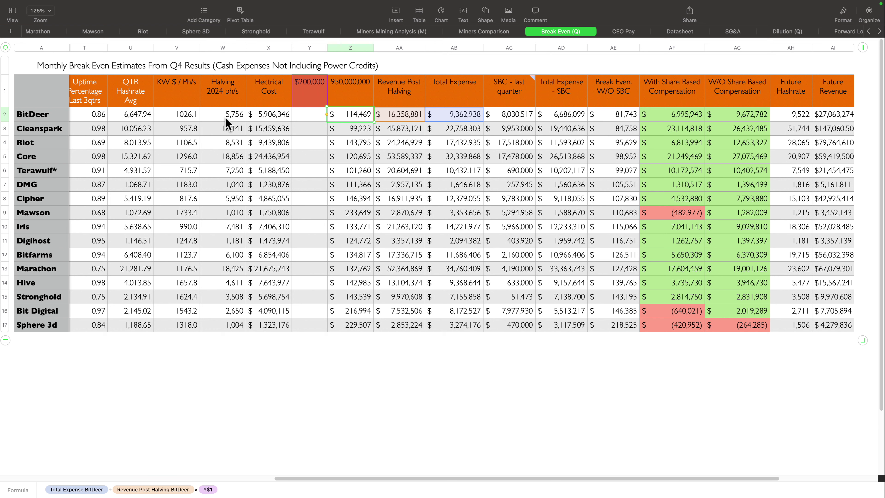
pyautogui.hscroll(-3, 251, 113)
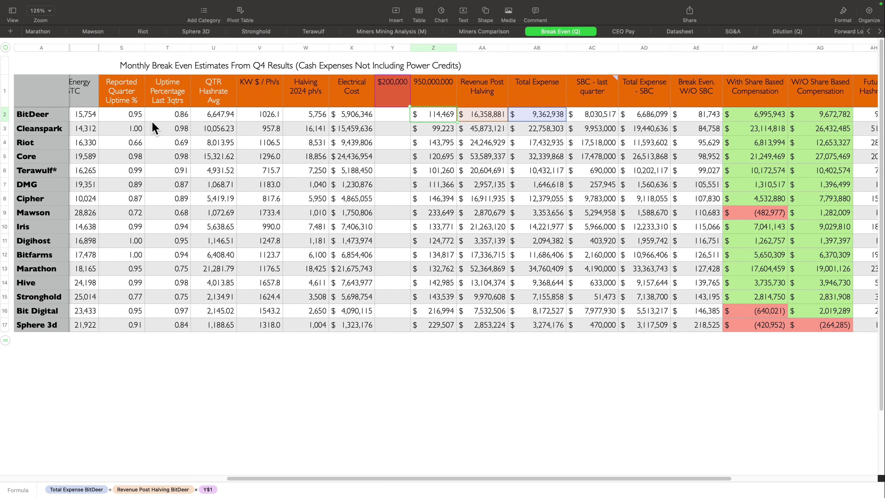
pyautogui.hscroll(1, 433, 201)
pyautogui.hscroll(4, 432, 200)
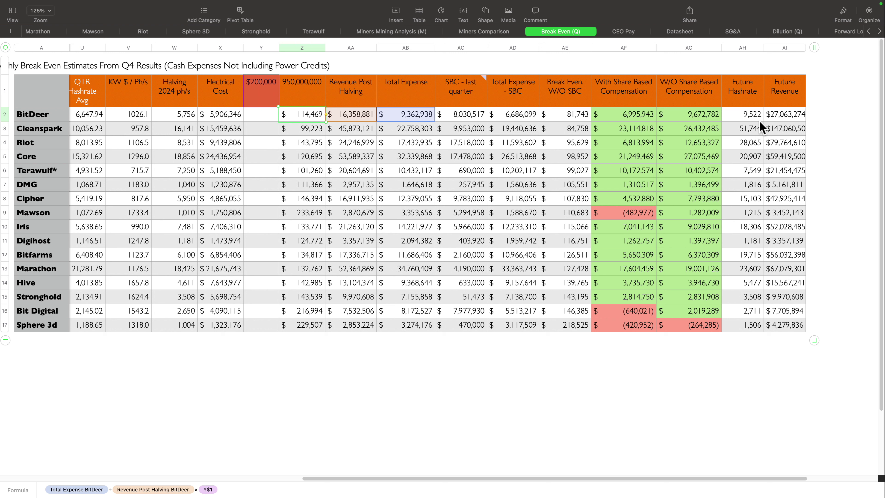
# Step: Sort the miners by Future Revenue in descending order and widen that column so its full amounts fit
pyautogui.press('Return')
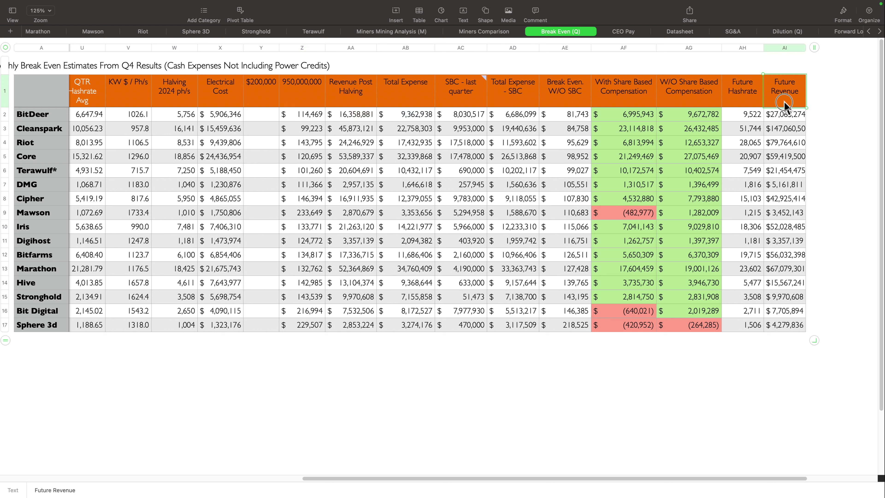
pyautogui.click(802, 48)
pyautogui.click(802, 49)
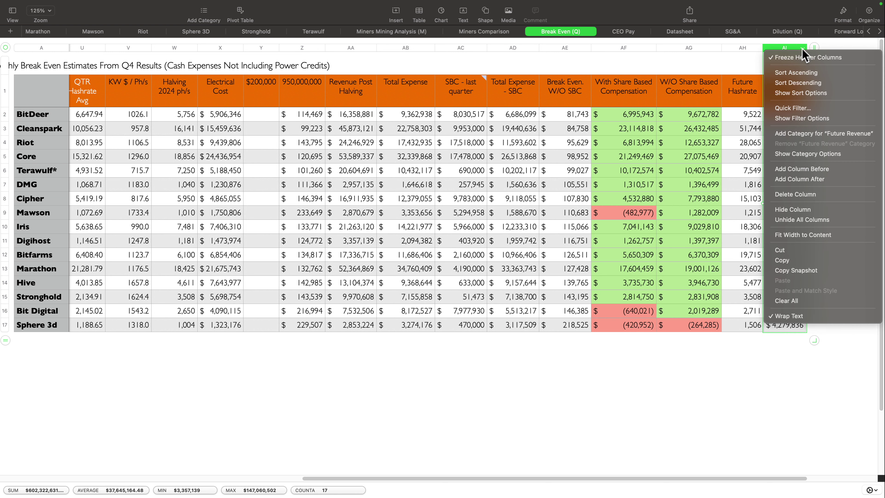
pyautogui.click(792, 83)
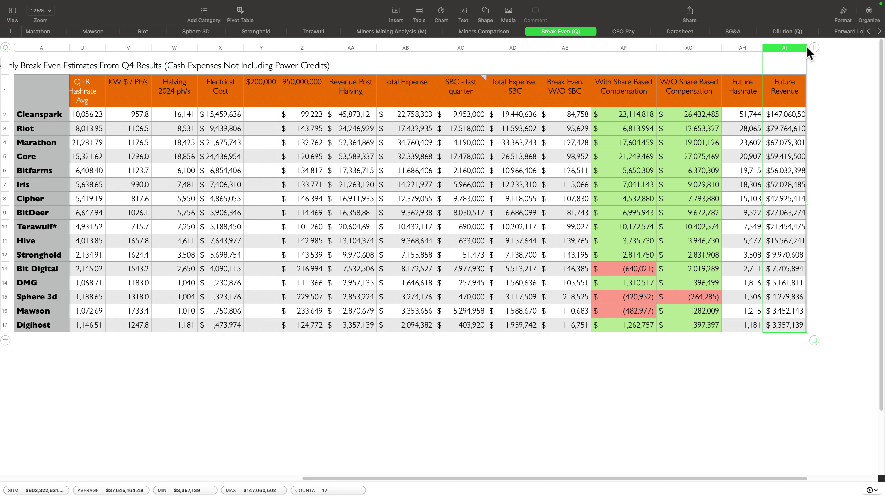
pyautogui.moveTo(804, 49); pyautogui.dragTo(811, 49)
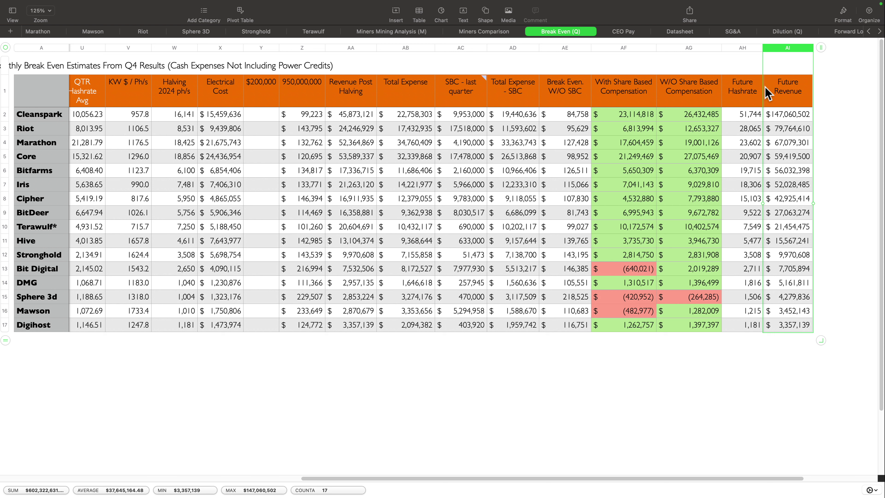
# Step: Inspect Cleanspark's Future Revenue formula and the Future Hashrate formulas of Cleanspark and Riot
pyautogui.click(785, 115)
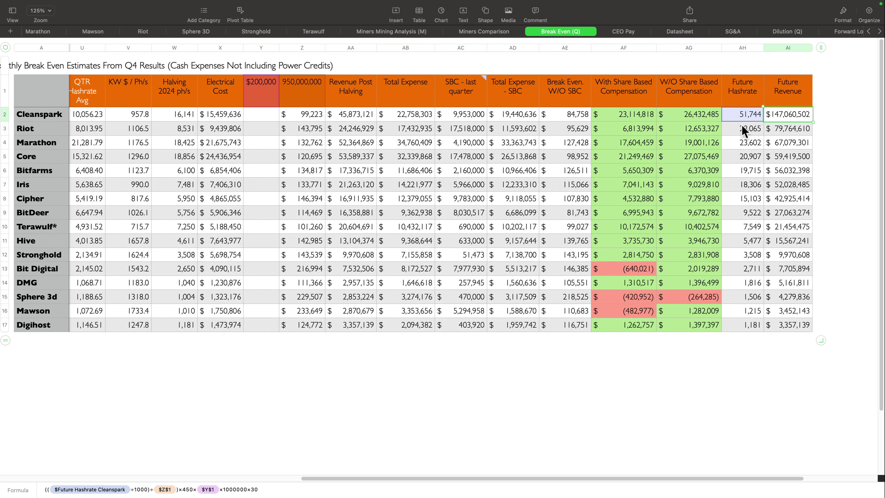
pyautogui.click(744, 118)
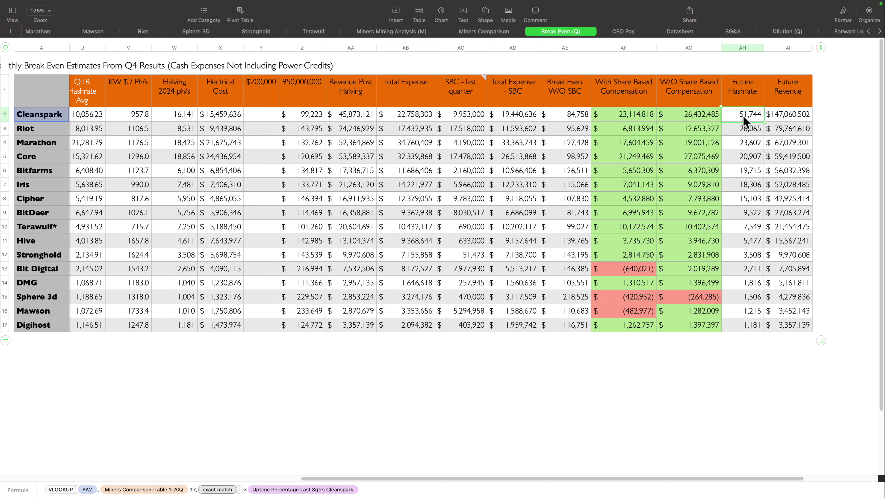
pyautogui.click(745, 129)
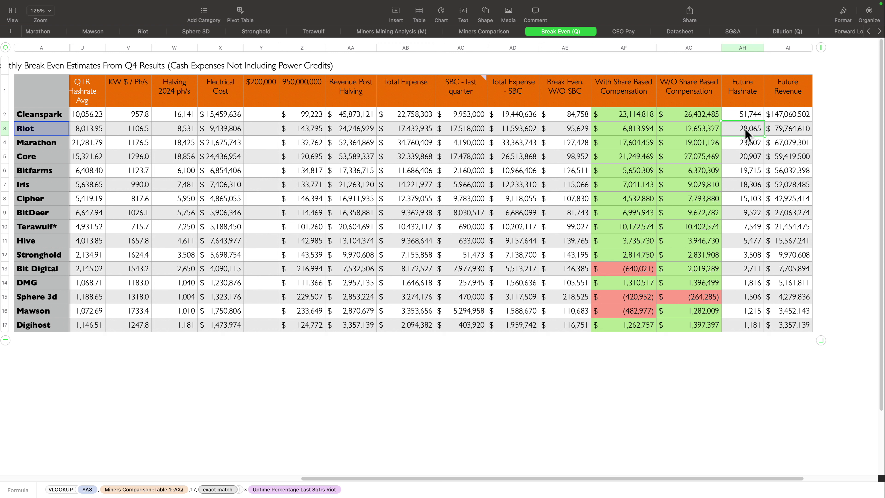
pyautogui.click(777, 117)
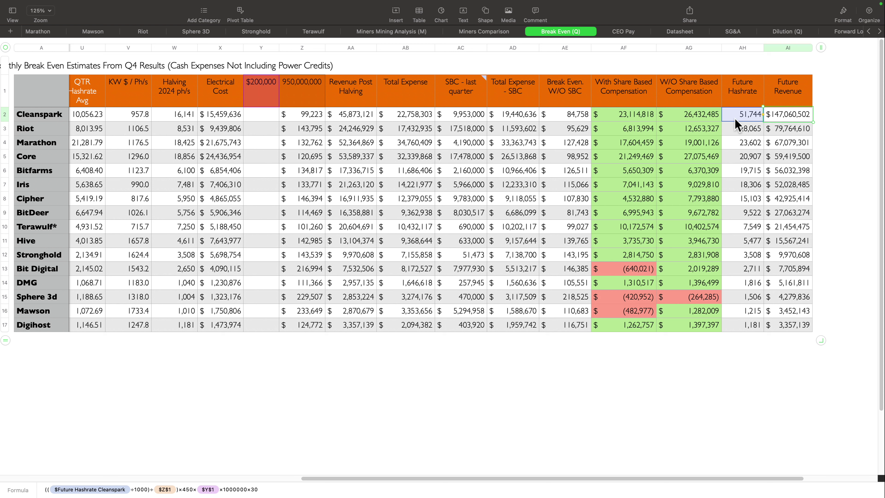
# Step: Multiply Cleanspark's Future Hashrate formula by an additional factor of .75
pyautogui.click(742, 119)
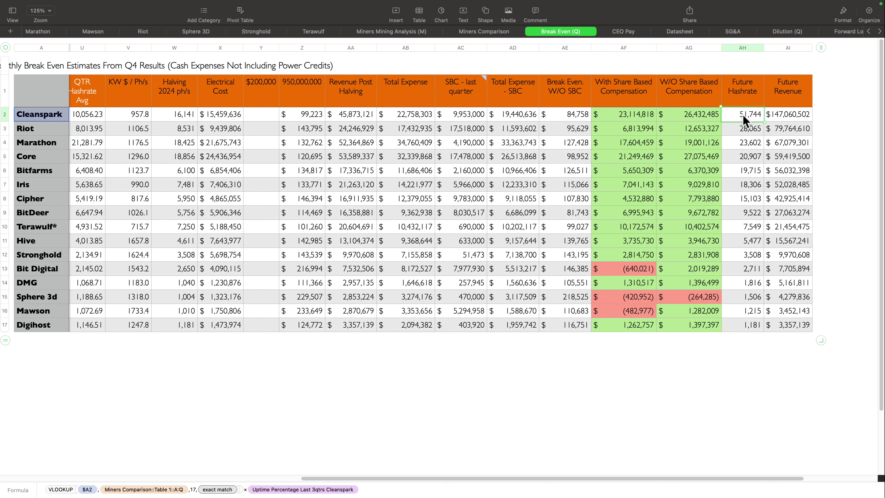
pyautogui.doubleClick(743, 117)
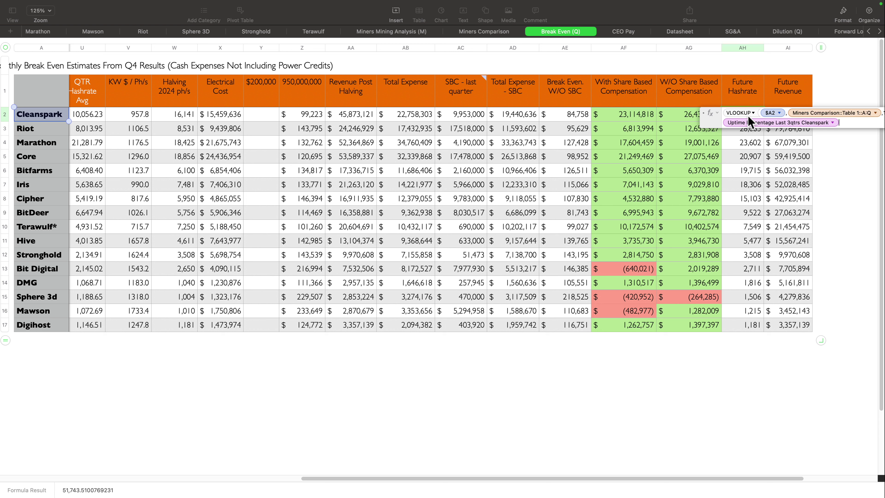
pyautogui.write('*')
pyautogui.write('.75')
pyautogui.press('Return')
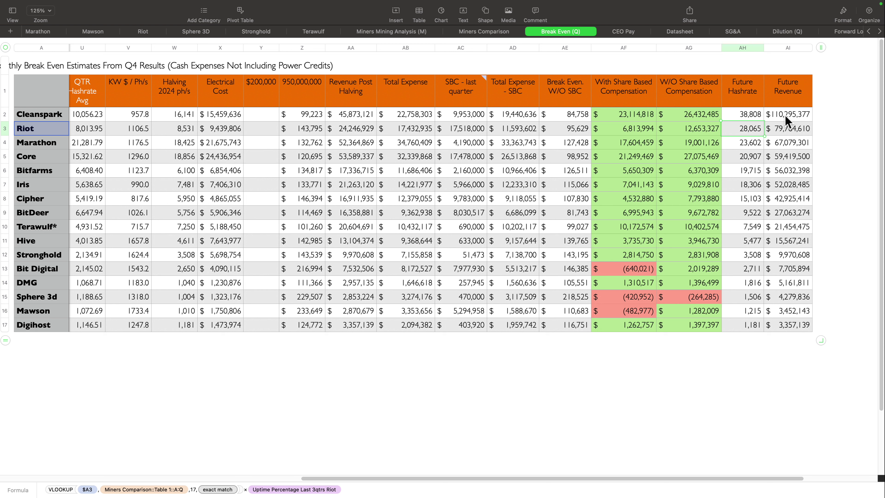
# Step: Compare the Future Revenue cells of the top-ranked miners one after another, from Cleanspark down to Cipher
pyautogui.click(781, 128)
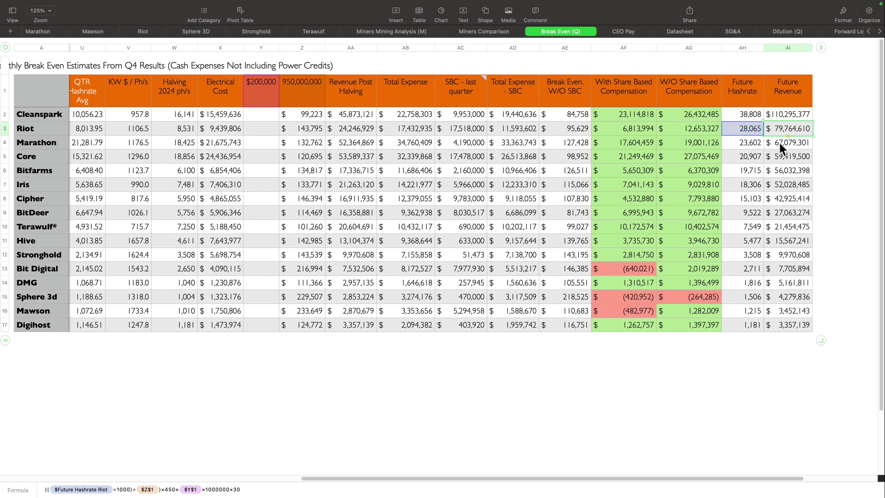
pyautogui.click(779, 142)
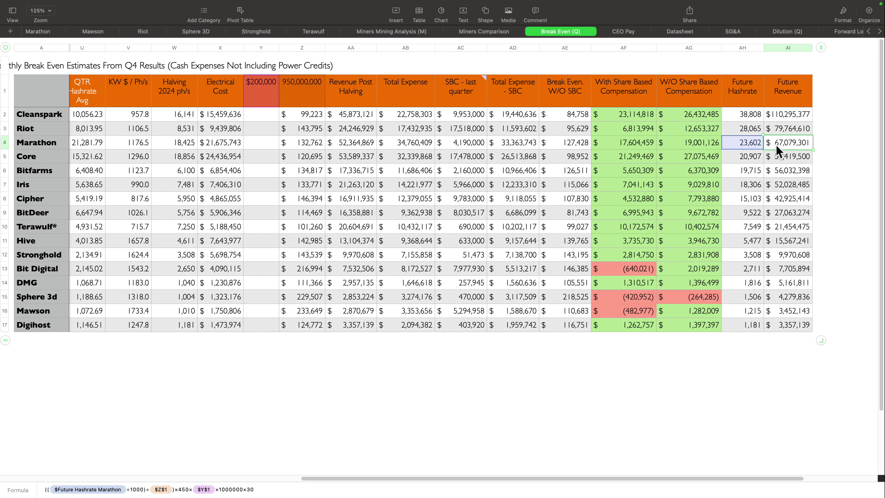
pyautogui.click(786, 116)
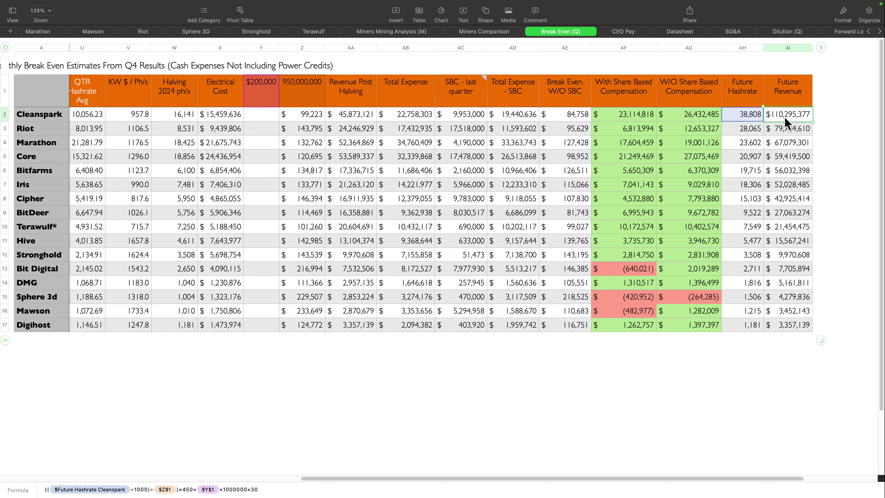
pyautogui.click(782, 128)
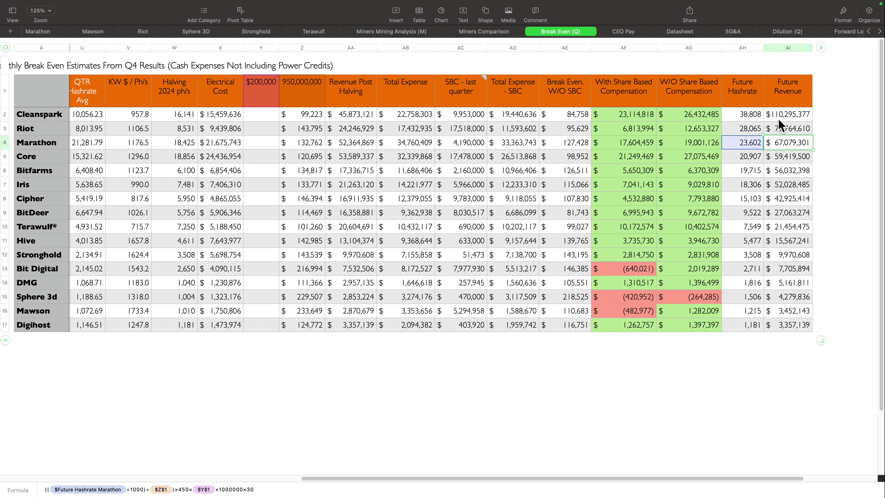
pyautogui.click(780, 114)
pyautogui.click(778, 133)
pyautogui.click(777, 146)
pyautogui.click(774, 157)
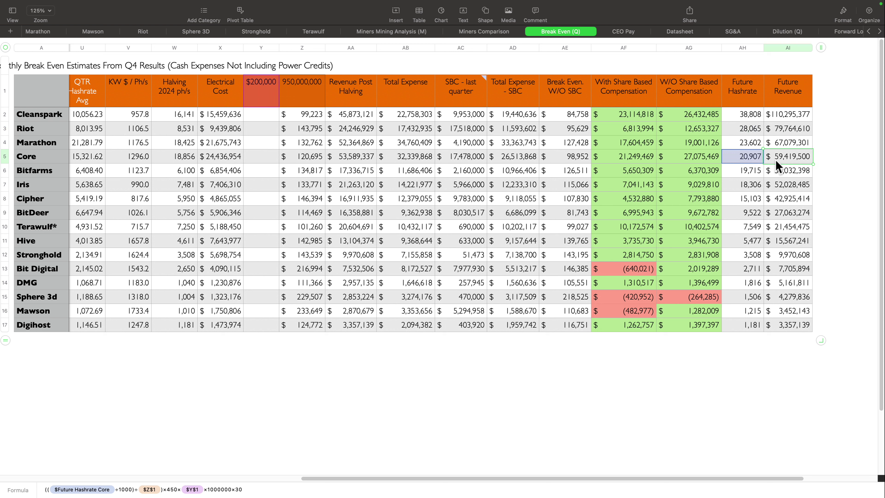
pyautogui.click(787, 172)
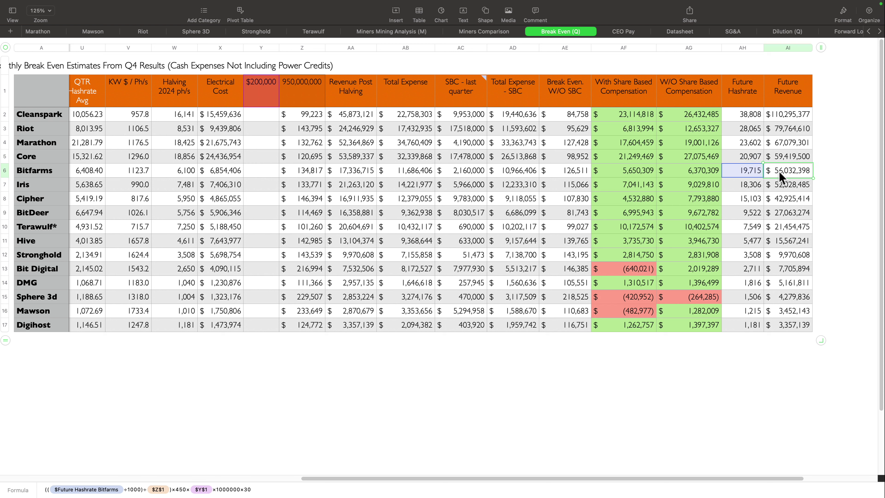
pyautogui.click(777, 188)
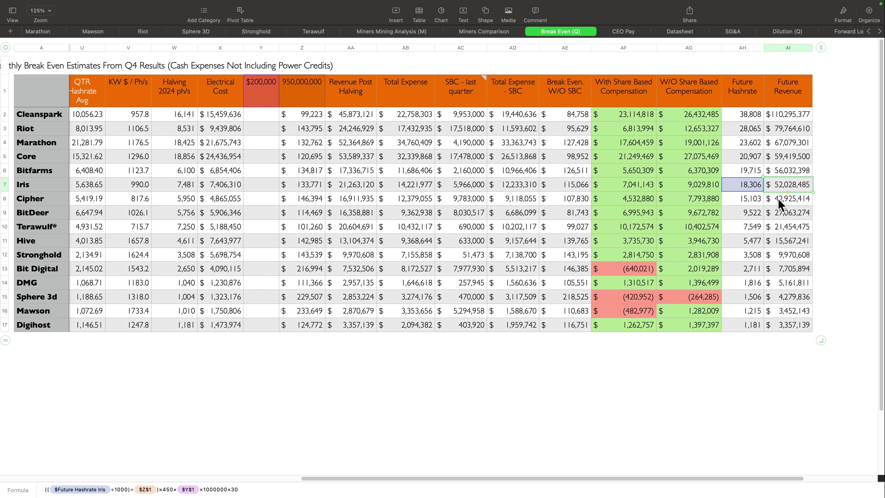
pyautogui.click(779, 200)
# Step: Examine Iris's Future Hashrate formula and its Uptime Percentage Last 3qtrs reference, leaving the formula as it is
pyautogui.click(751, 187)
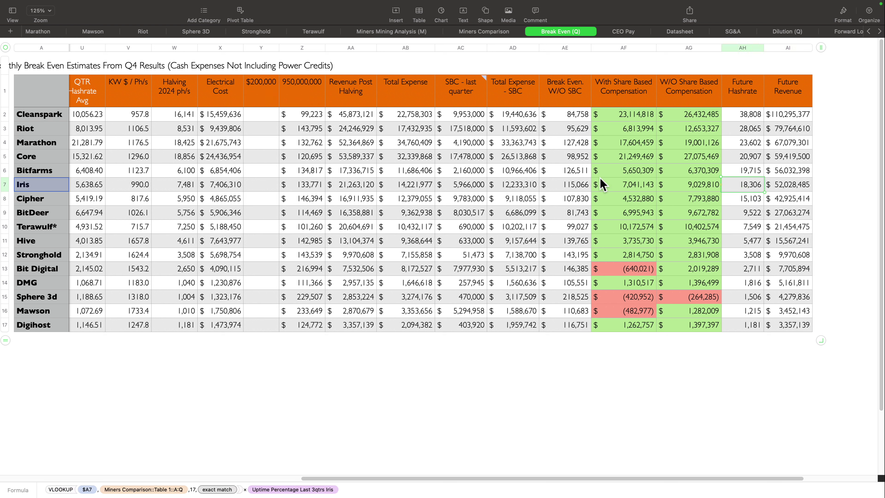
pyautogui.doubleClick(749, 190)
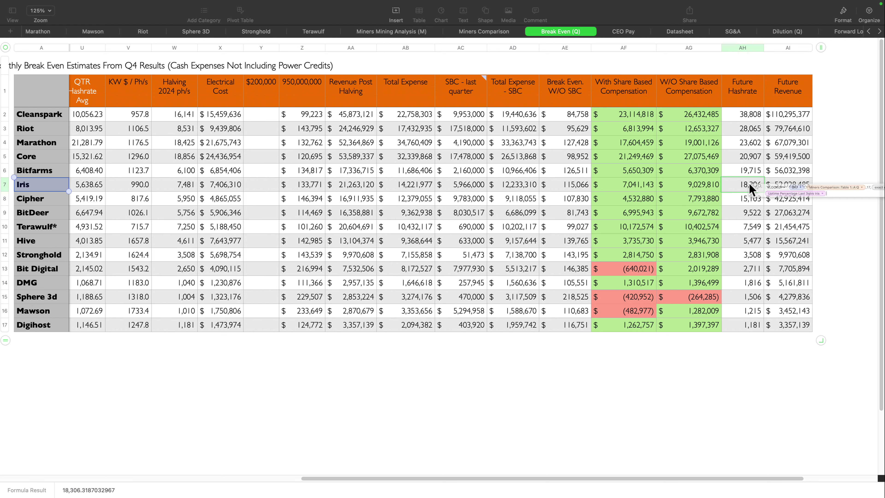
pyautogui.click(778, 193)
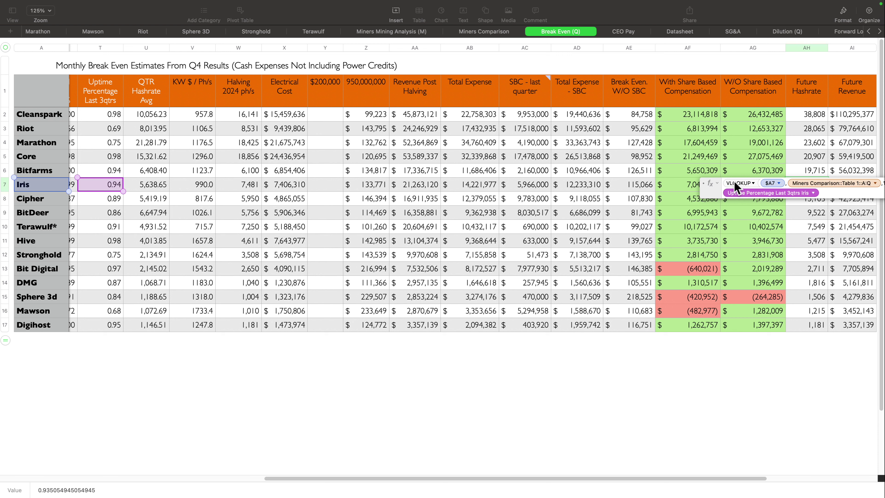
pyautogui.press('Return')
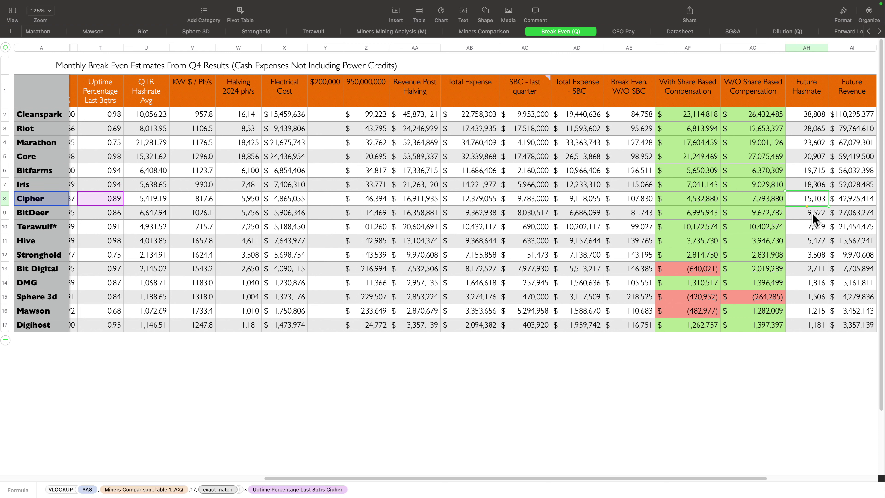
# Step: Review the Future Revenue cells of the lower-ranked miners one after another, from BitDeer down to Digihost
pyautogui.click(842, 213)
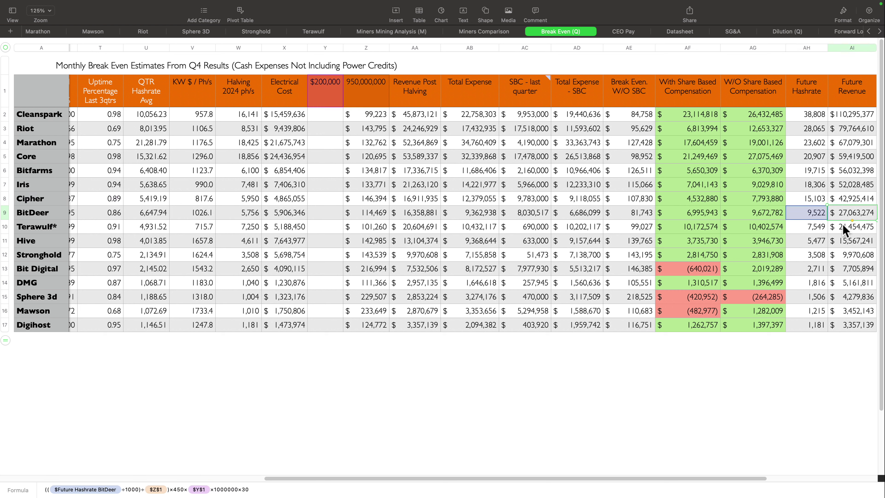
pyautogui.click(843, 226)
pyautogui.click(843, 240)
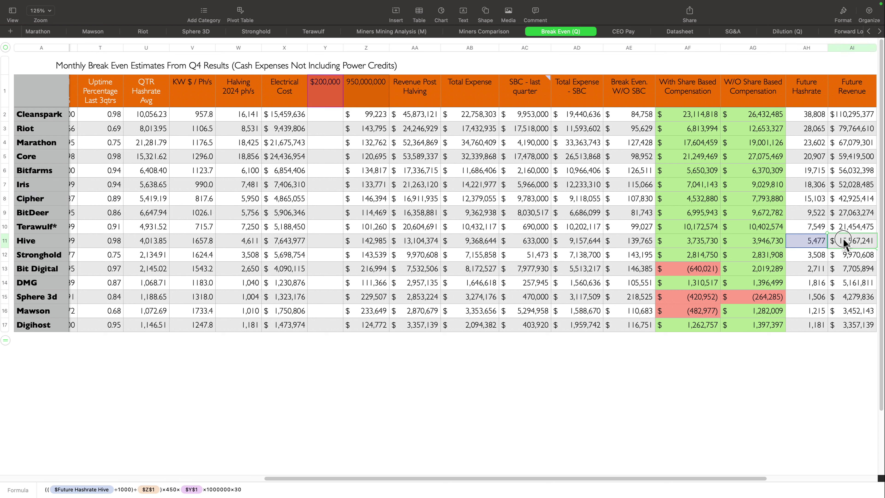
pyautogui.click(840, 256)
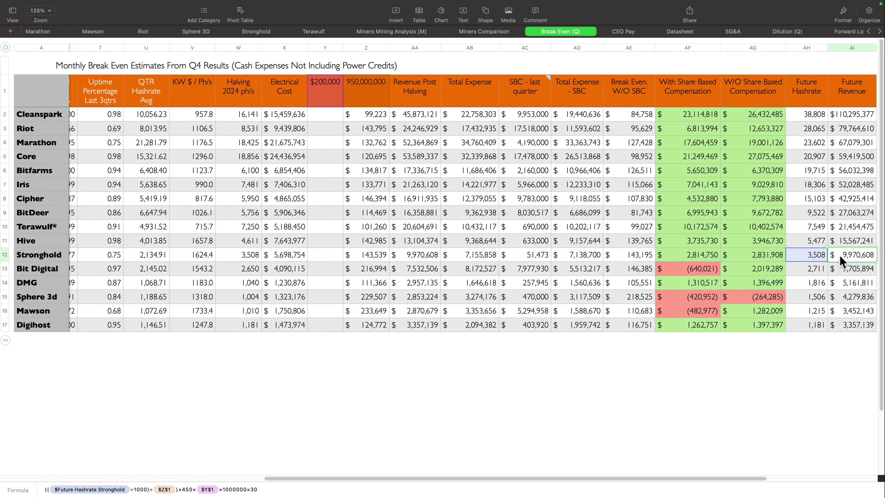
pyautogui.click(844, 269)
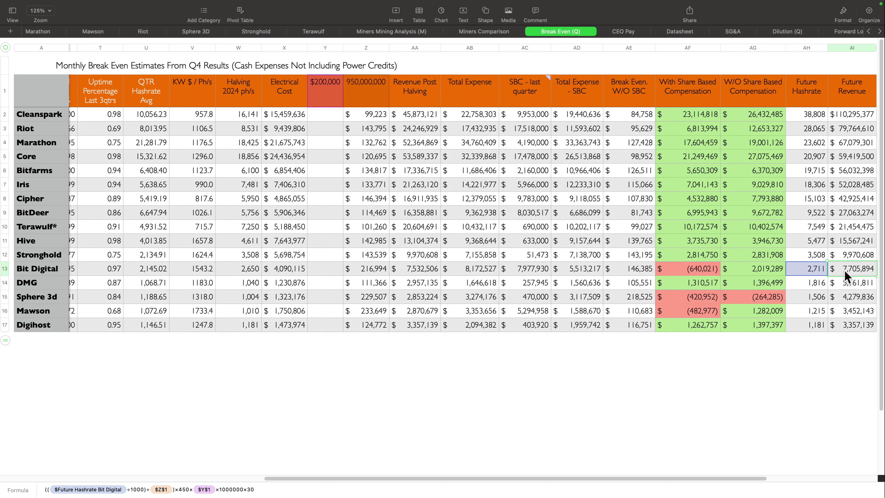
pyautogui.click(848, 254)
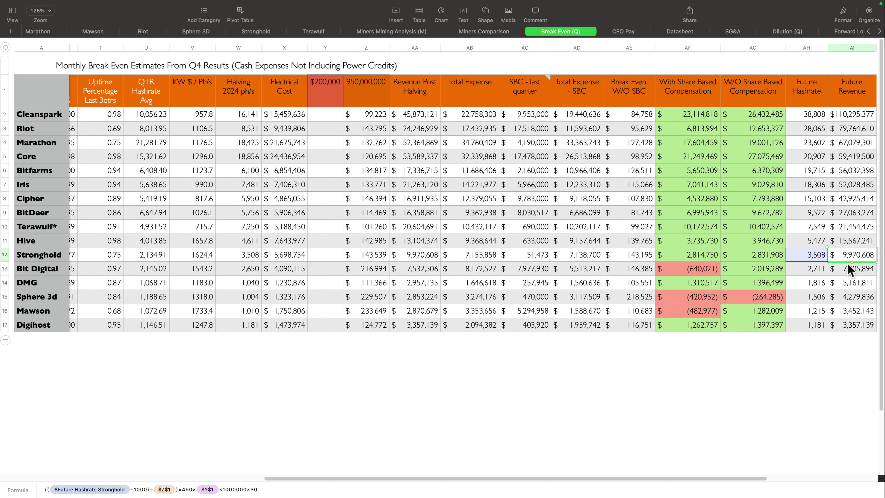
pyautogui.click(848, 270)
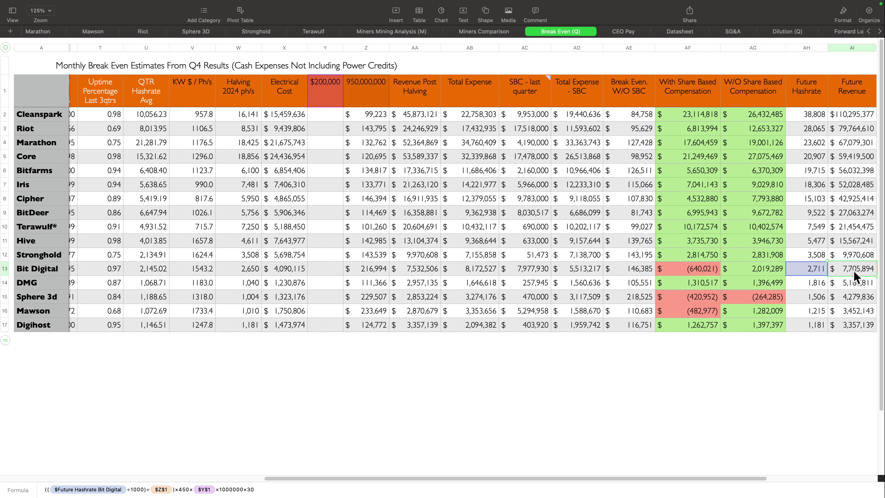
pyautogui.click(848, 283)
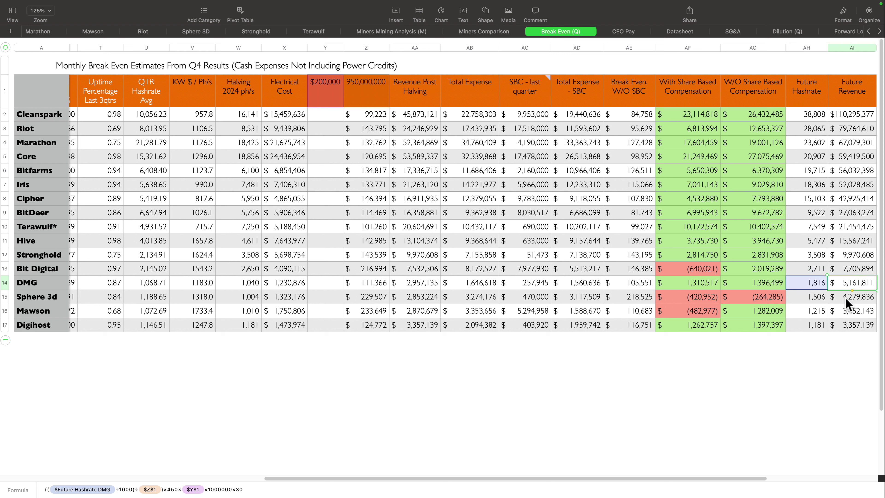
pyautogui.click(845, 297)
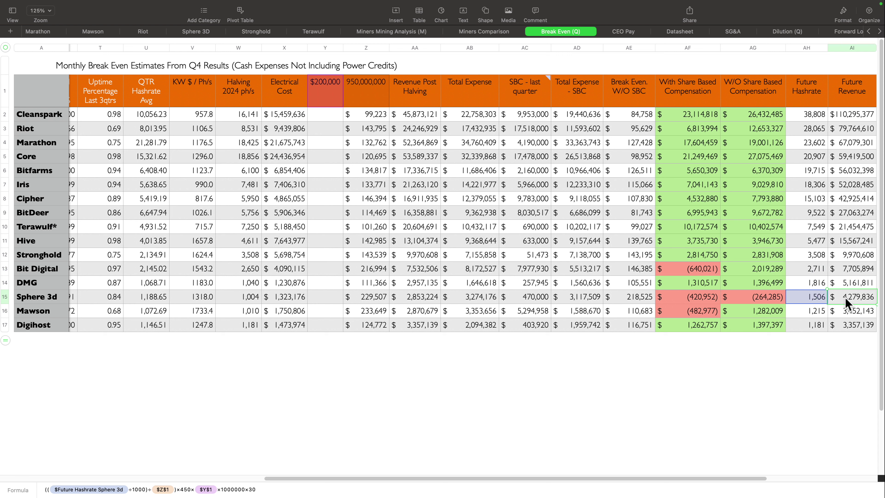
pyautogui.click(847, 313)
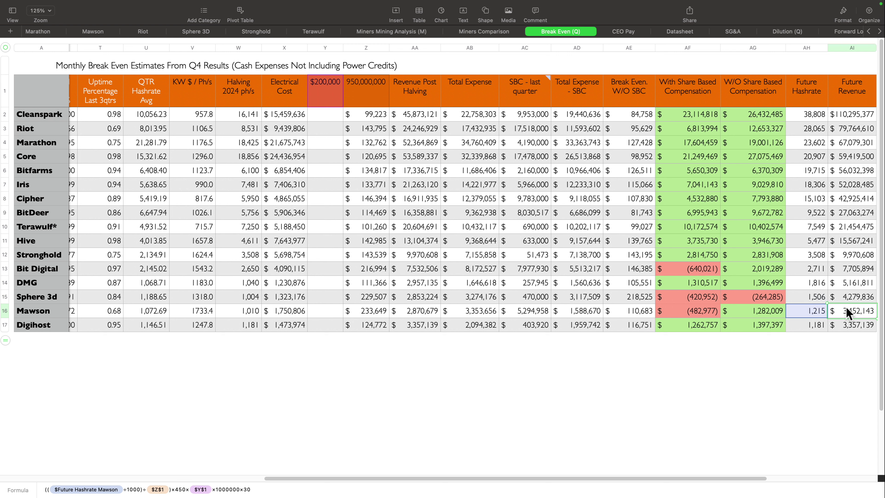
pyautogui.click(849, 326)
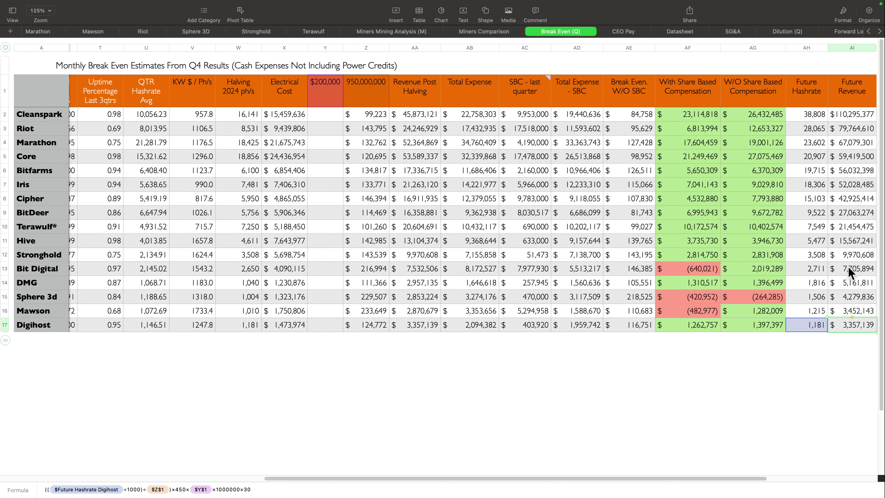
# Step: Set Marathon's Uptime Percentage Last 3qtrs to .95 to test its effect on future revenue
pyautogui.hscroll(-2, 216, 162)
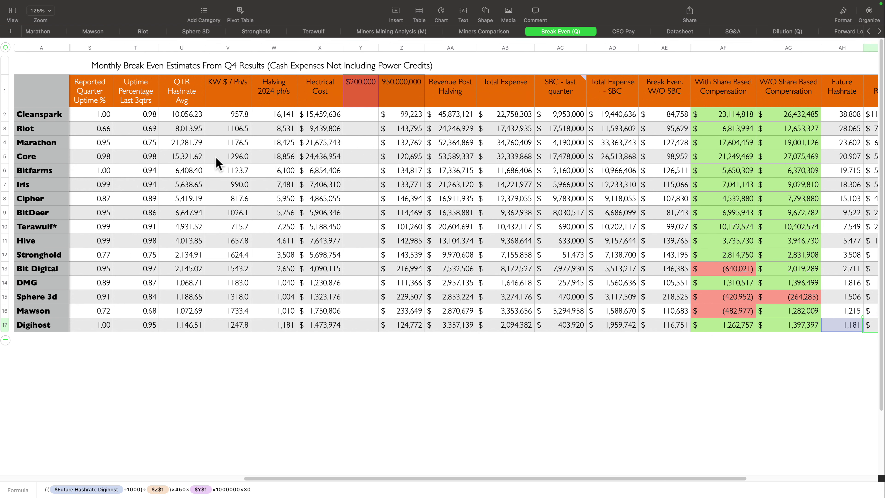
pyautogui.hscroll(-3, 216, 160)
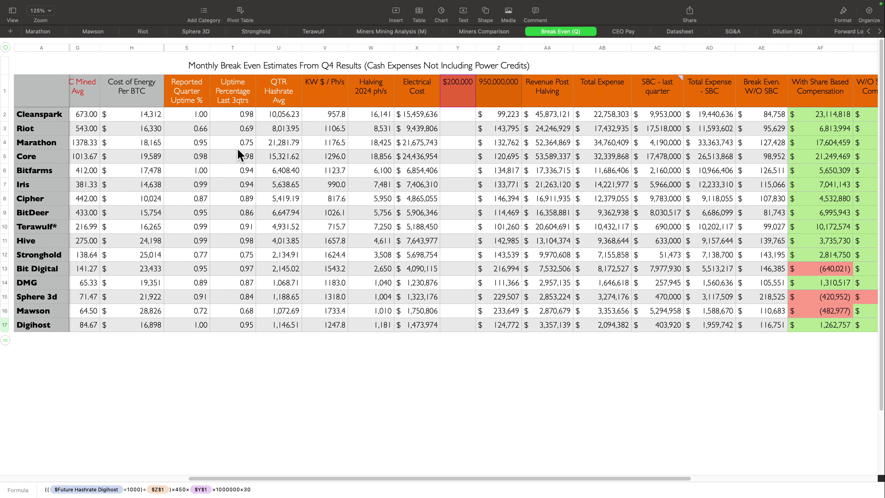
pyautogui.hscroll(-2, 237, 149)
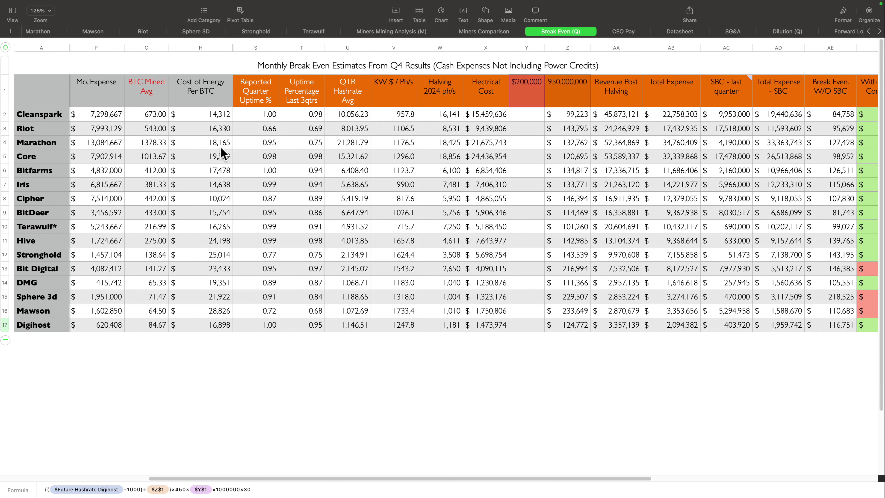
pyautogui.hscroll(1, 221, 147)
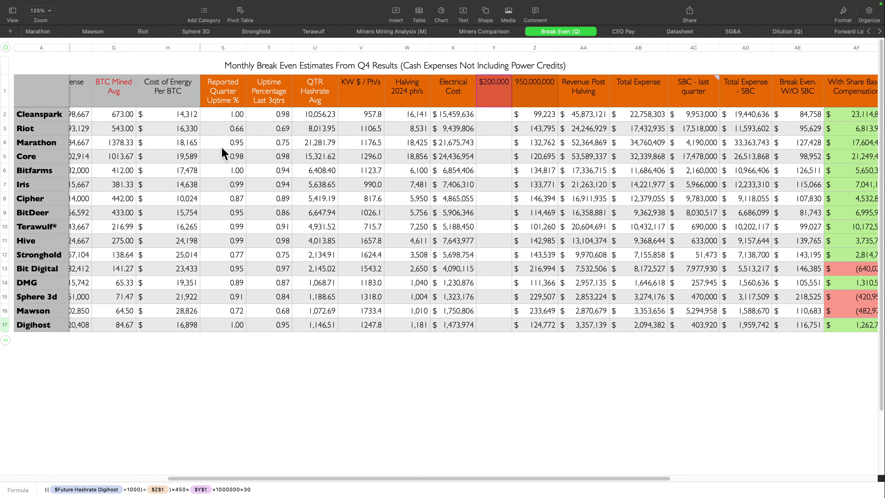
pyautogui.click(274, 144)
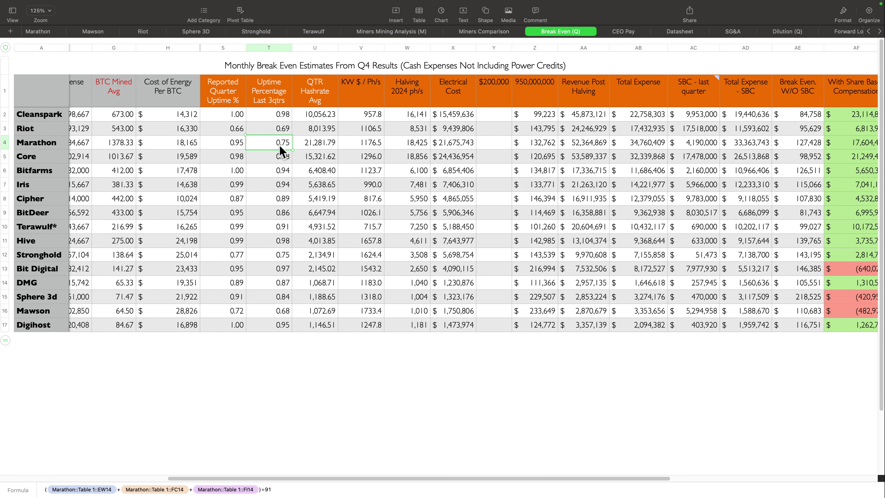
pyautogui.write('.9')
pyautogui.press('Return')
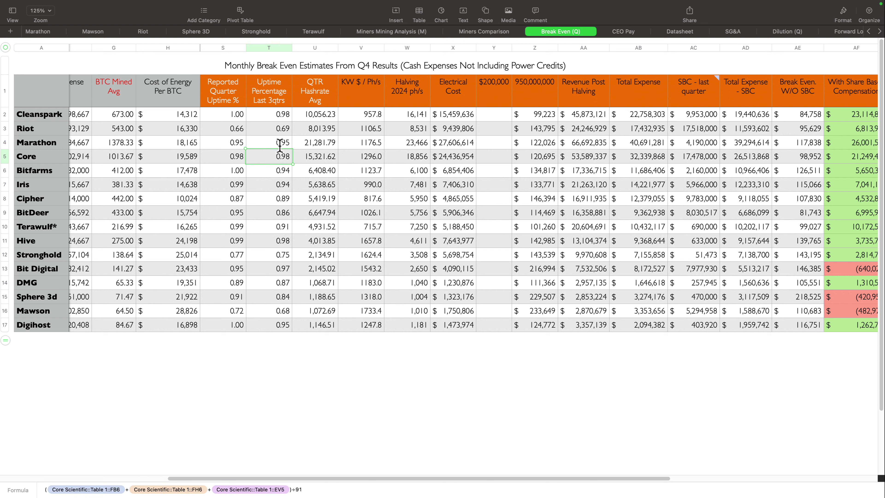
# Step: Replace Marathon's Future Hashrate formula with a trial value of 50000
pyautogui.hscroll(10, 442, 139)
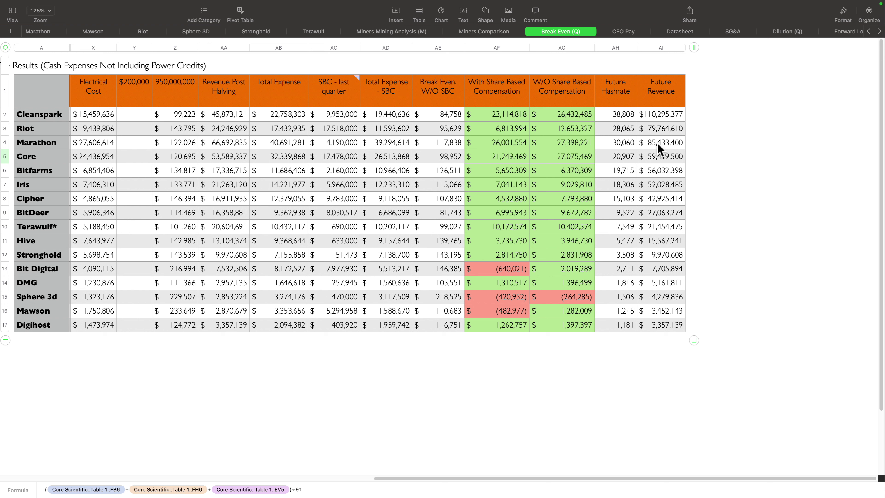
pyautogui.click(624, 147)
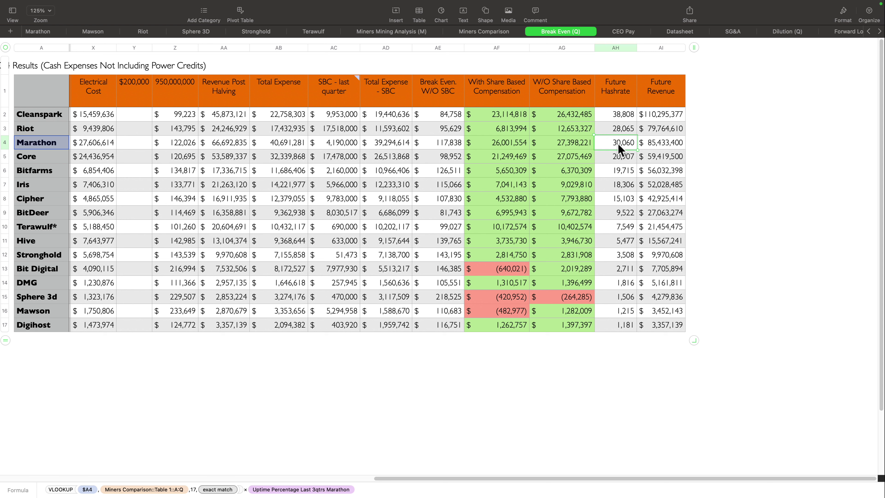
pyautogui.write('5000')
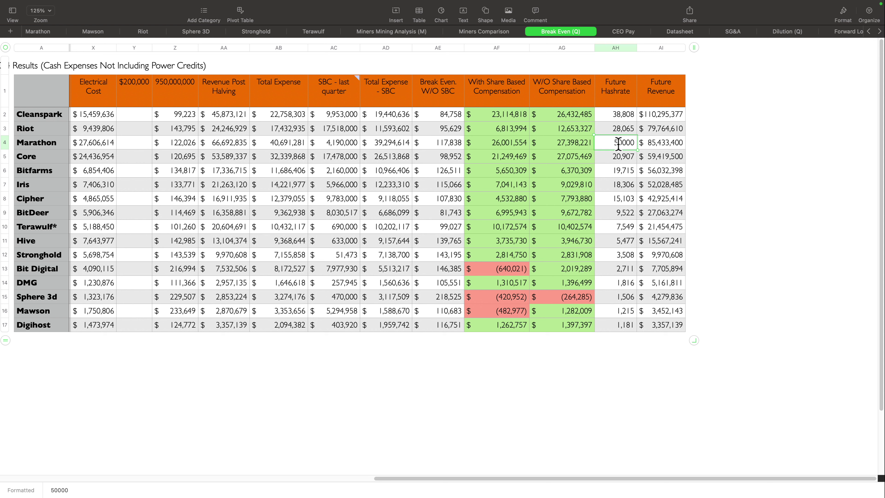
pyautogui.press('Return')
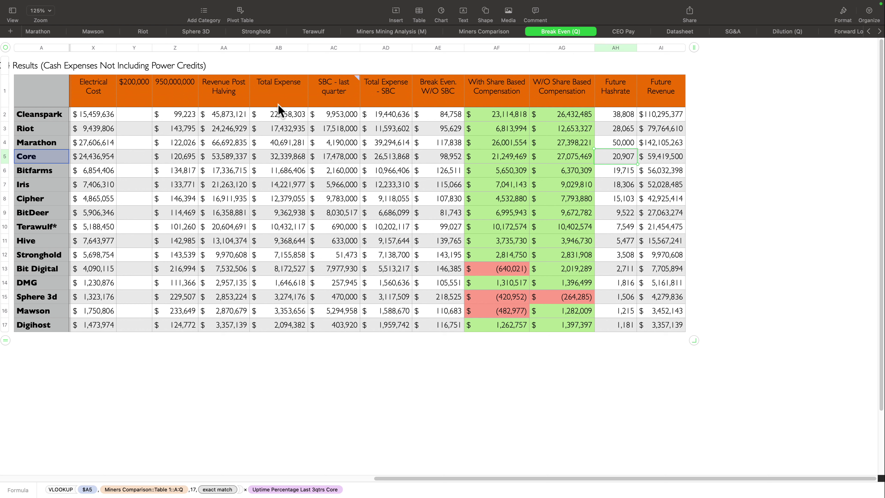
# Step: Clear Marathon's trial Future Hashrate, then undo the trial edits to both its Future Hashrate and its uptime percentage
pyautogui.press('Escape')
pyautogui.press('Up')
pyautogui.press('BackSpace')
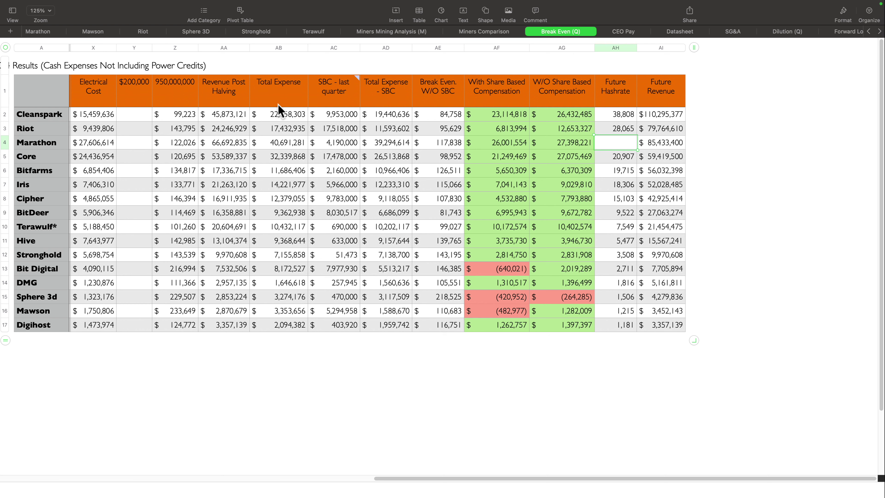
pyautogui.press('super+z')
pyautogui.press('Return')
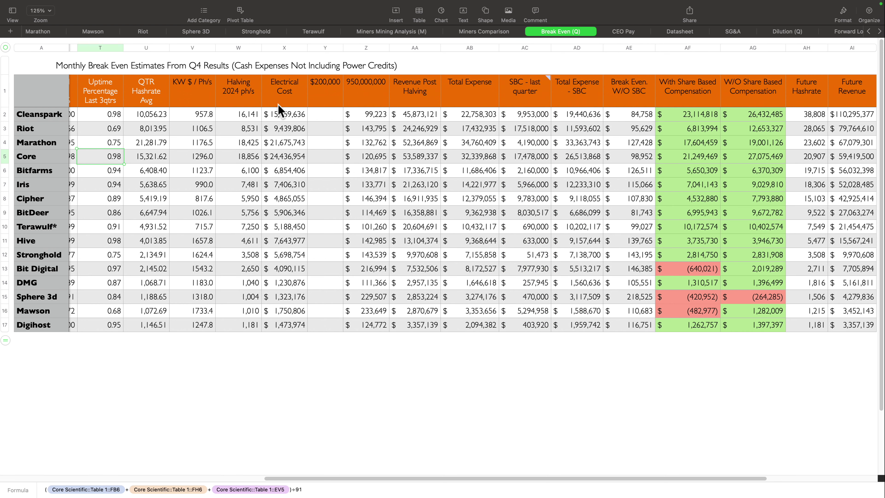